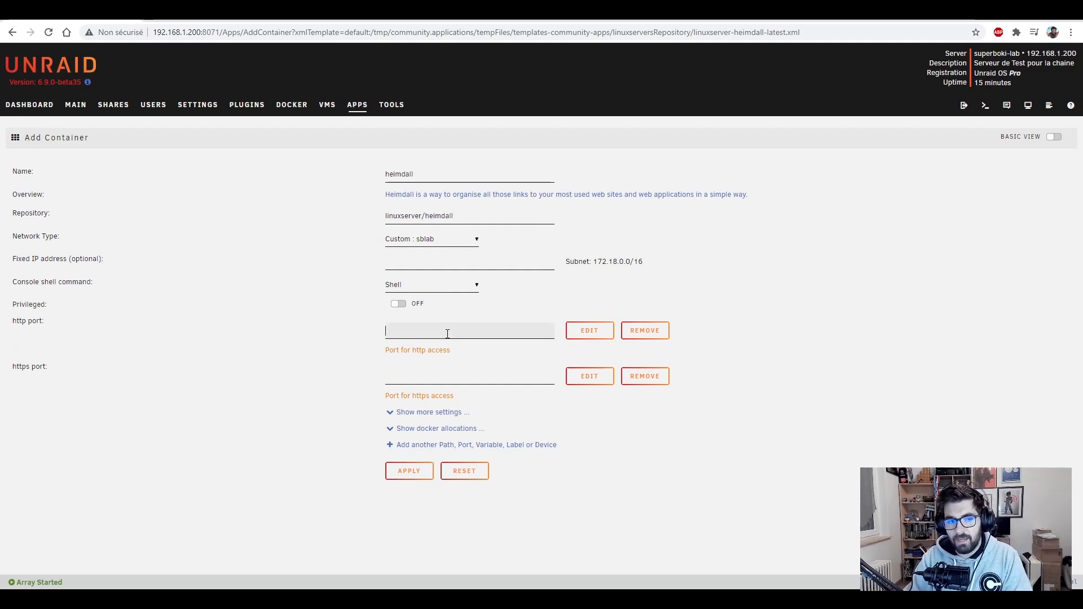
Set the heimdall container's http port to 8066 and its https port to 8448.
{"action": "type", "text": "8"}
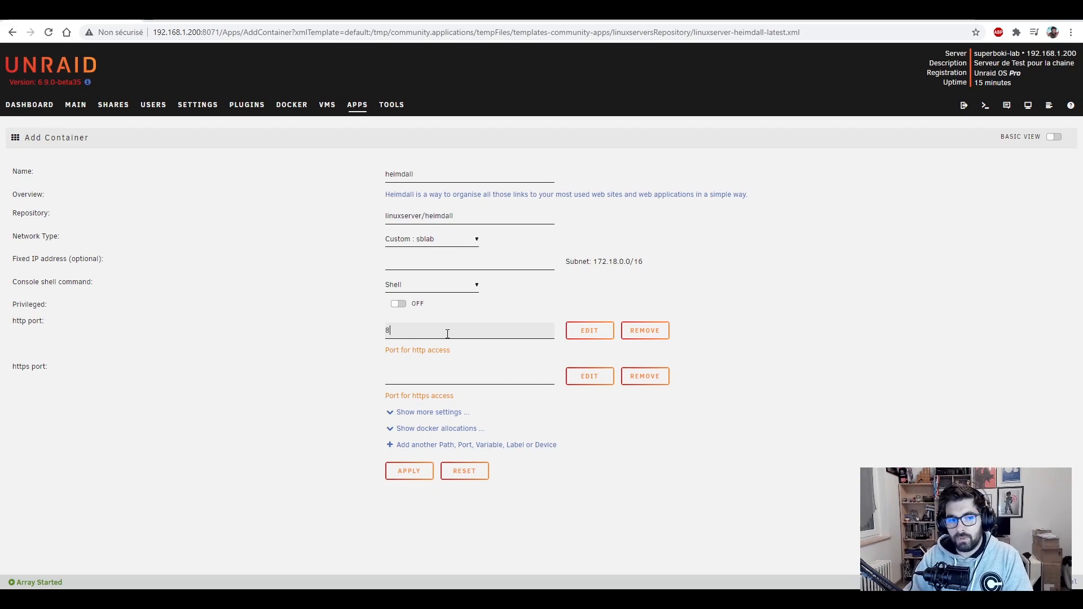
{"action": "type", "text": "066"}
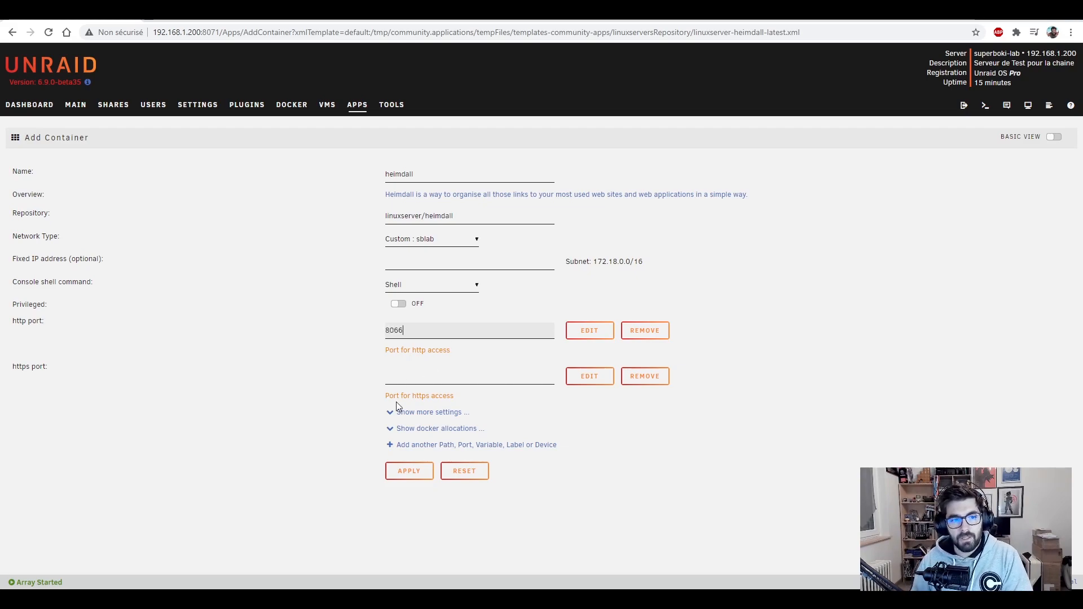
{"action": "left_click", "coordinate": [401, 376]}
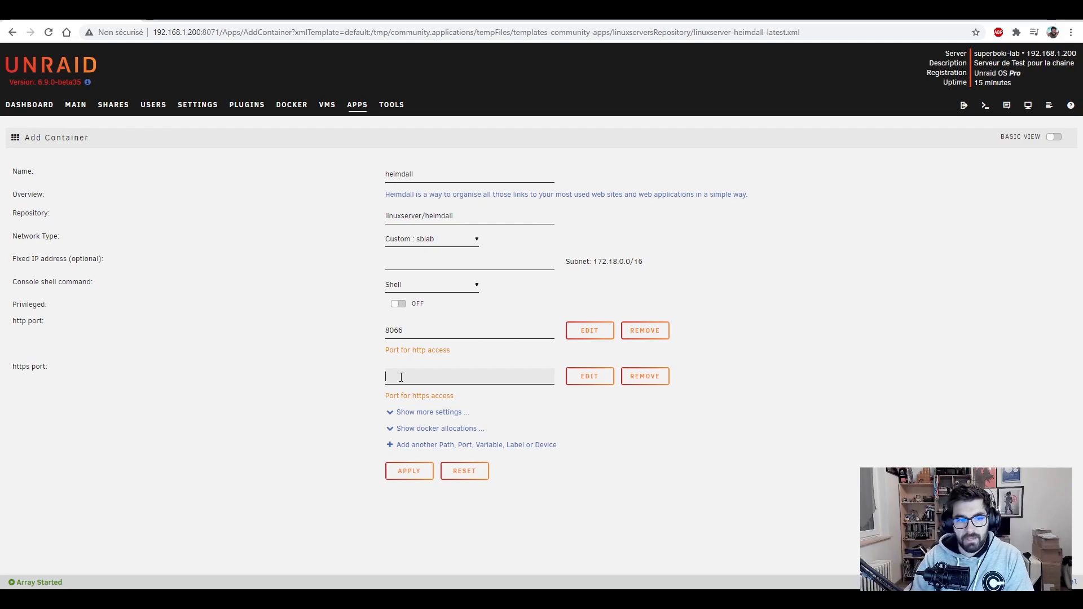
{"action": "type", "text": "8"}
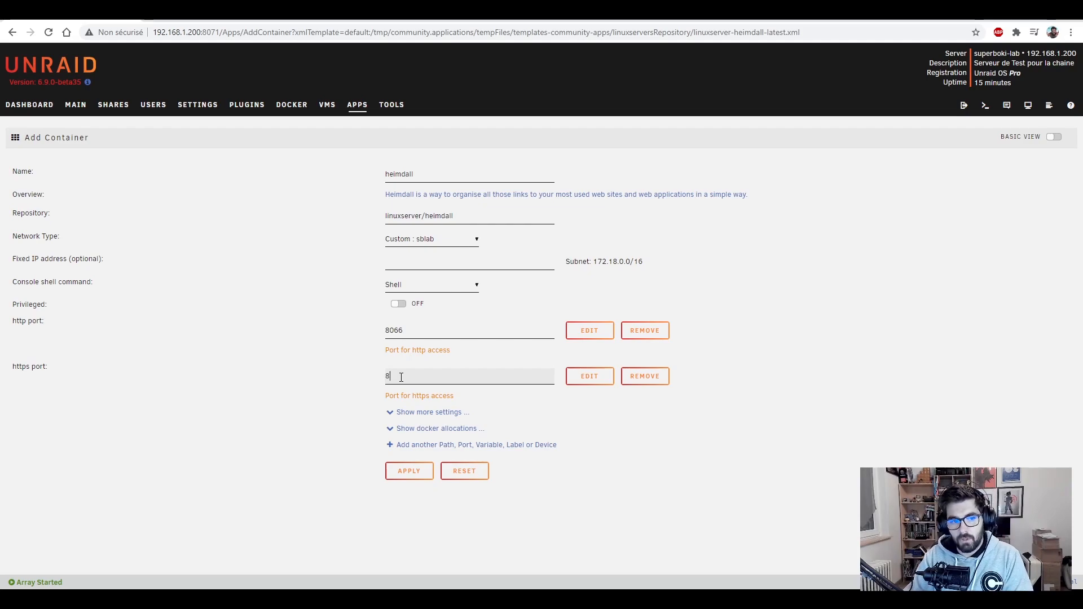
{"action": "type", "text": "448"}
Reveal the container's additional settings to check the appdata path, and apply the configuration to install heimdall.
{"action": "left_click", "coordinate": [393, 412]}
{"action": "scroll", "coordinate": [360, 353], "scroll_direction": "down", "scroll_amount": 1}
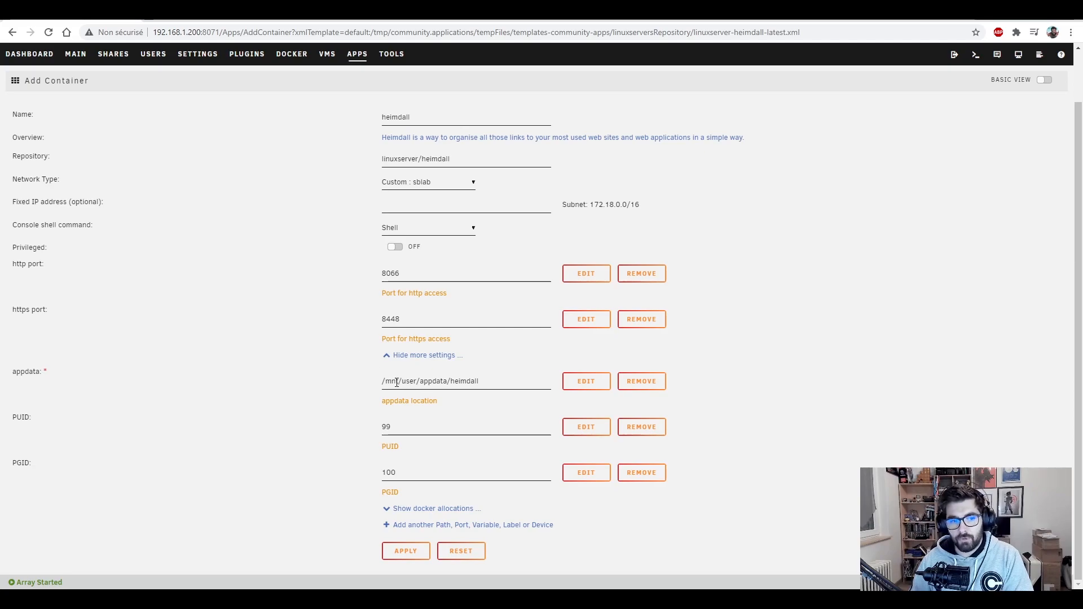
{"action": "left_click_drag", "start_coordinate": [397, 383], "coordinate": [445, 379]}
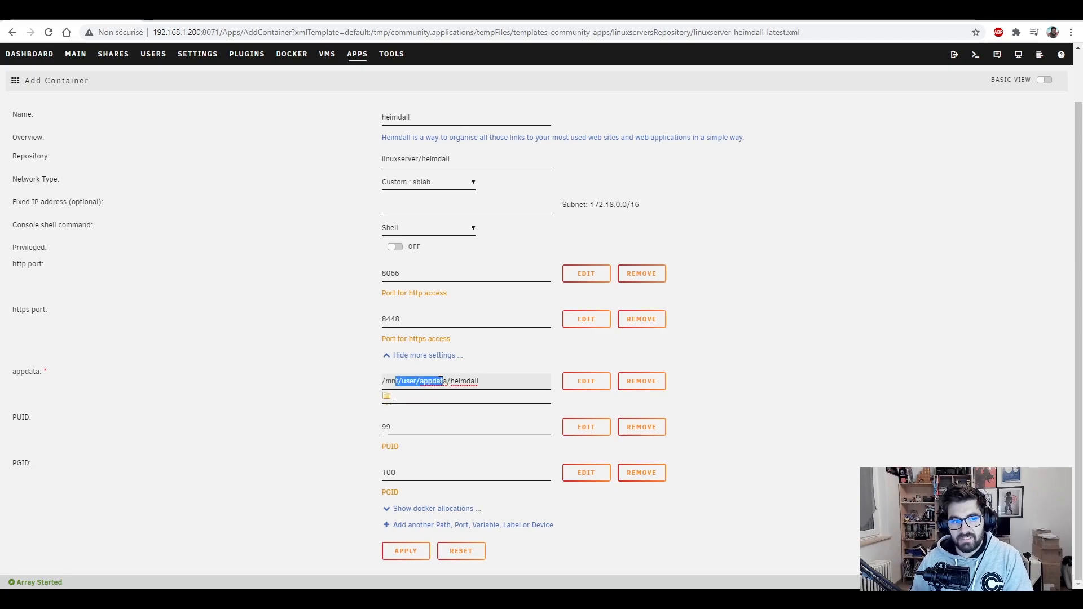
{"action": "left_click", "coordinate": [868, 462]}
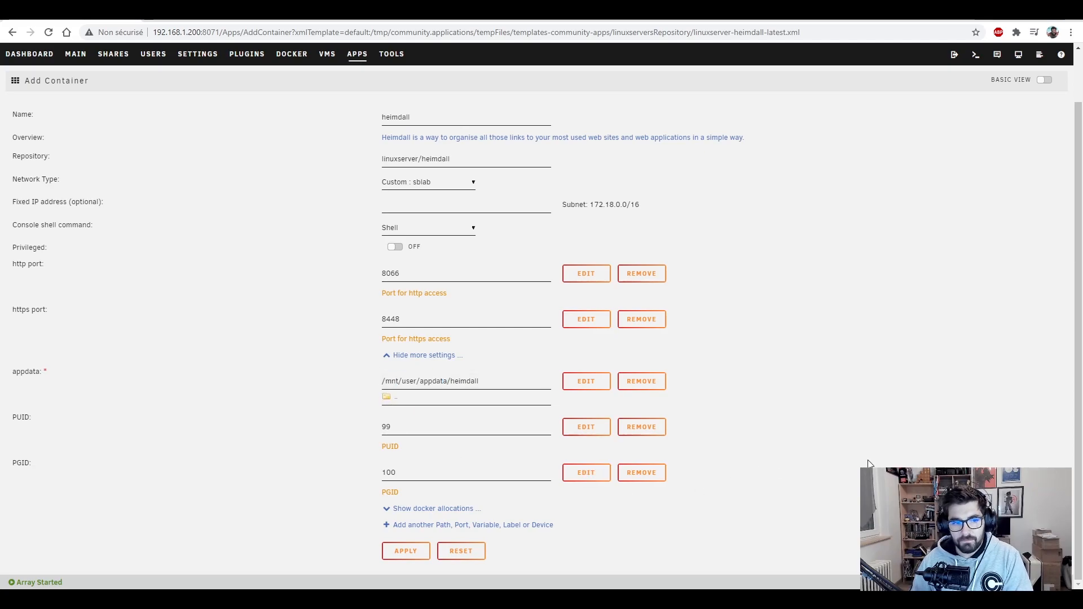
{"action": "left_click", "coordinate": [407, 551]}
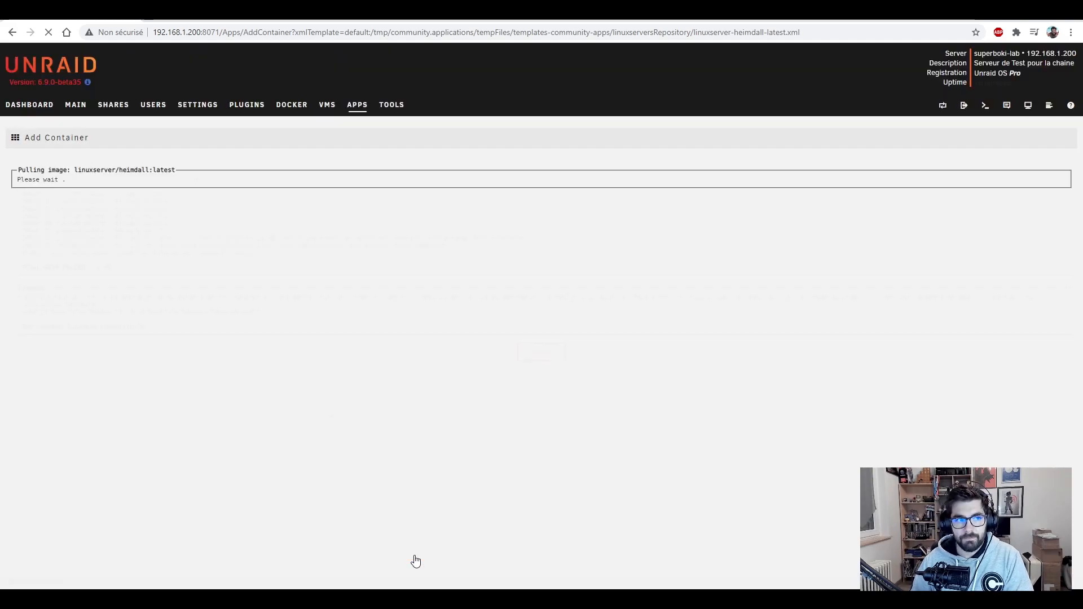
{"action": "left_click", "coordinate": [541, 353]}
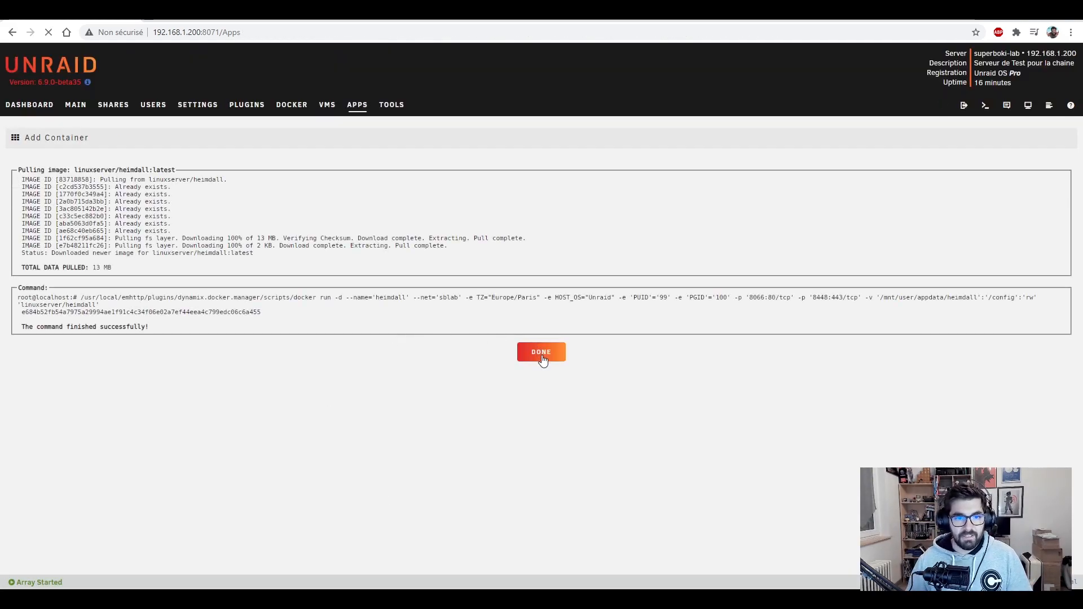
Go to the Docker container list and examine heimdall's log for the app key creation, closing the log when done.
{"action": "left_click", "coordinate": [293, 106]}
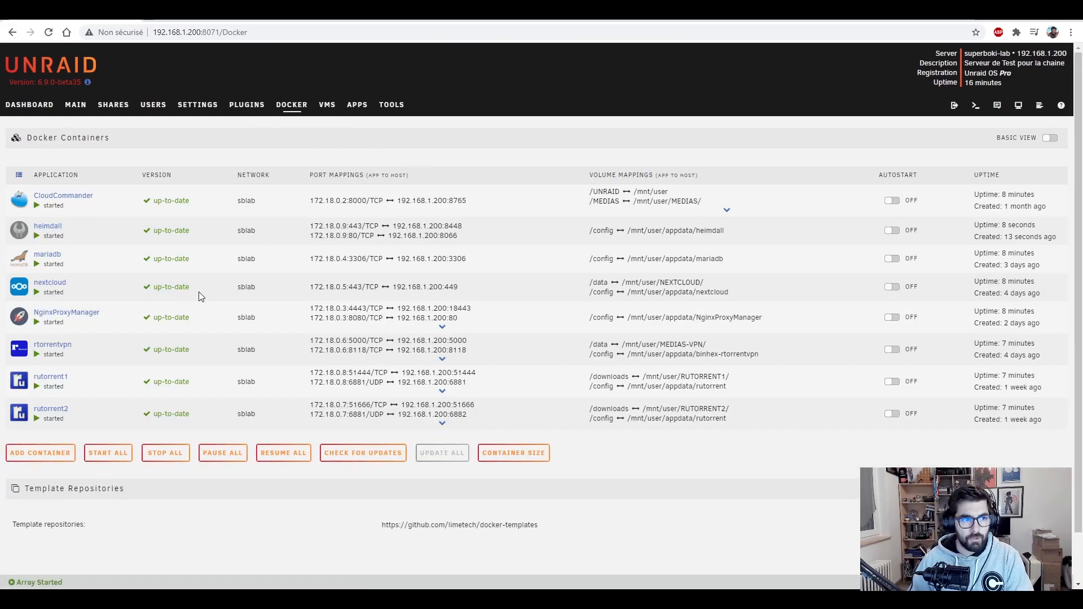
{"action": "left_click", "coordinate": [19, 231]}
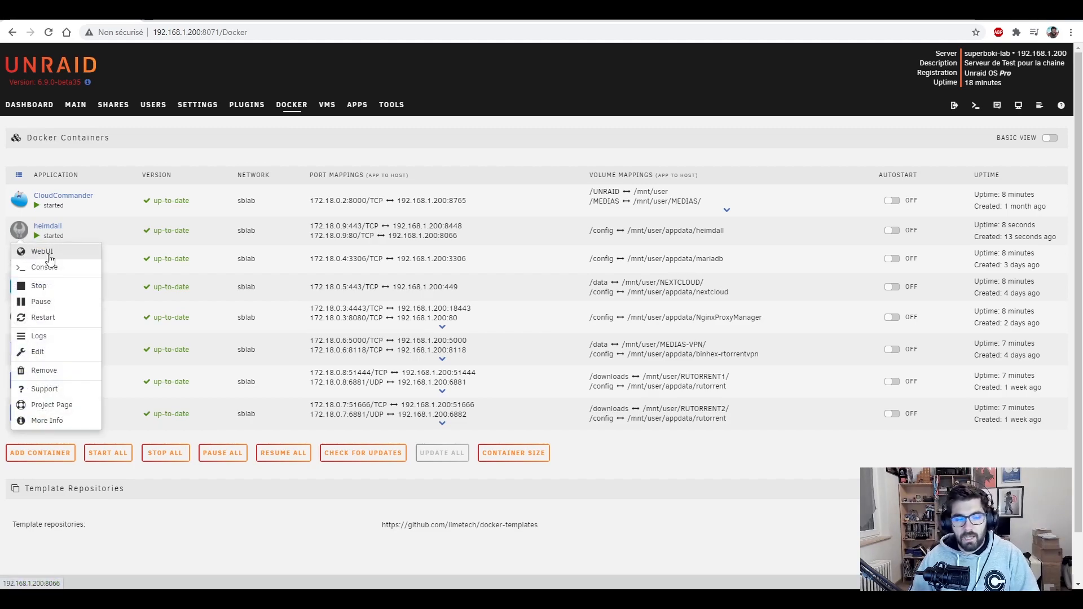
{"action": "left_click", "coordinate": [38, 335]}
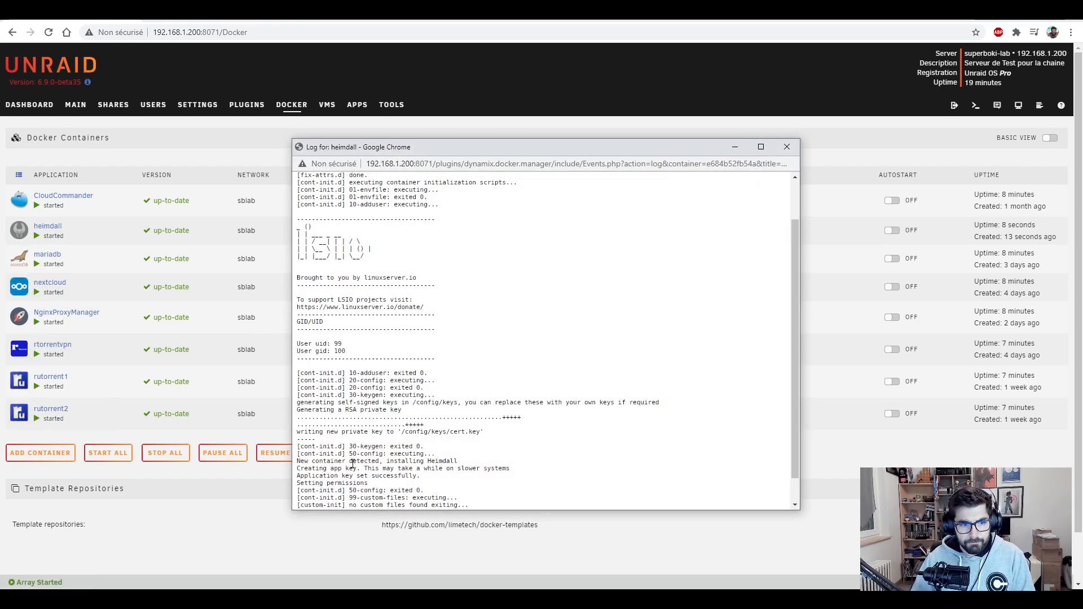
{"action": "left_click_drag", "start_coordinate": [300, 469], "coordinate": [356, 471]}
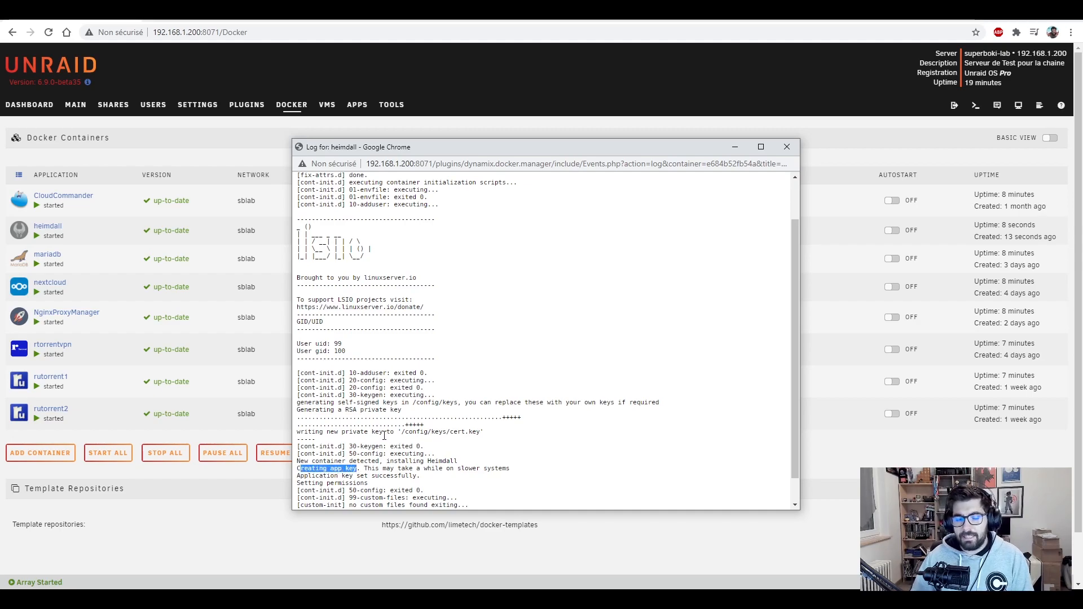
{"action": "left_click", "coordinate": [779, 147]}
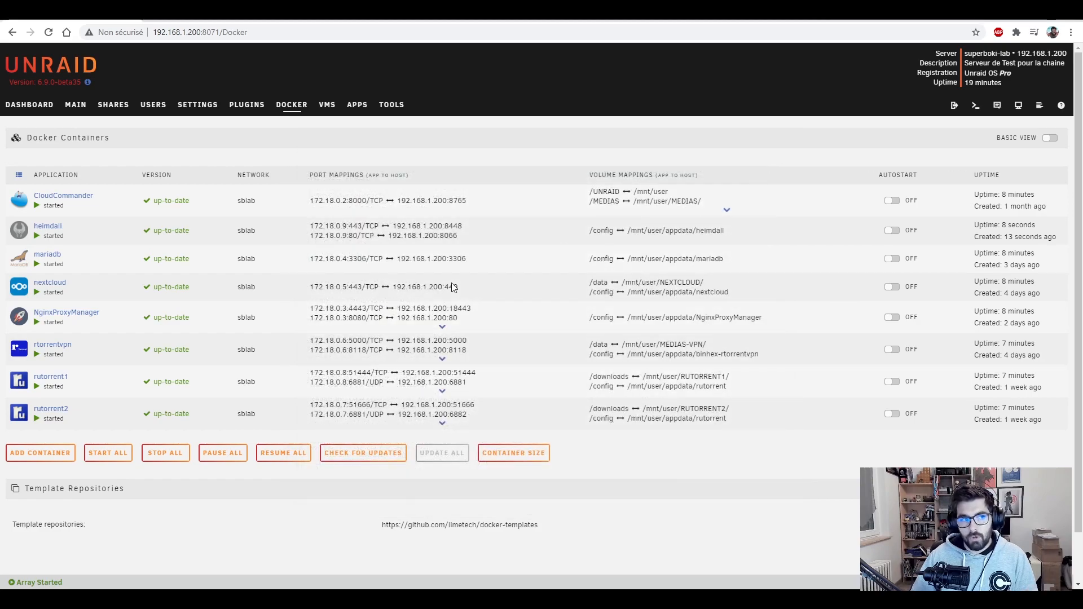
Open heimdall's web interface and save its language setting as Français (French).
{"action": "left_click", "coordinate": [19, 234]}
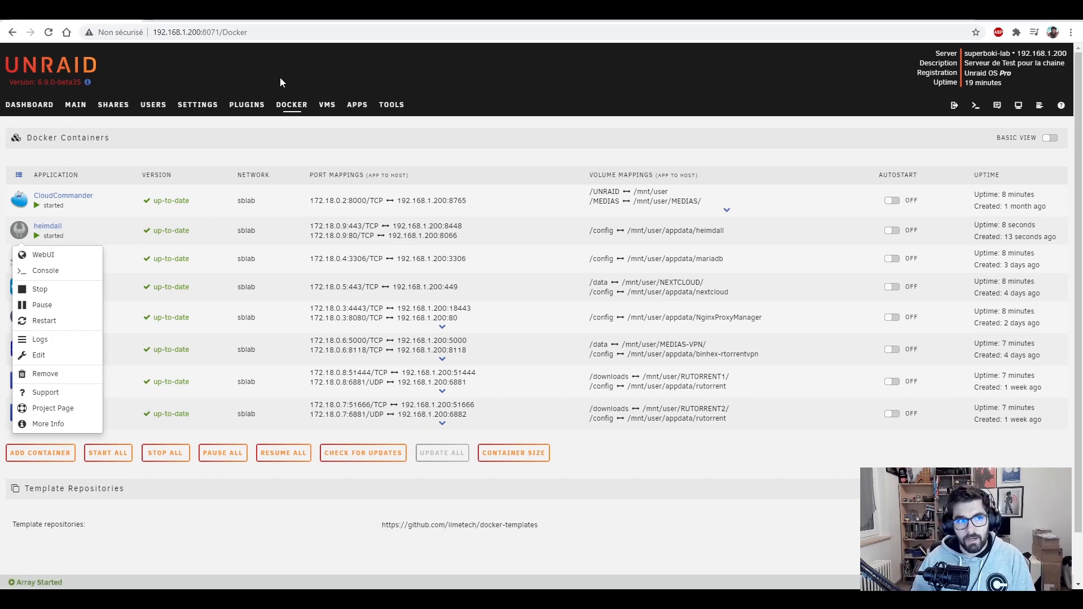
{"action": "left_click", "coordinate": [100, 258]}
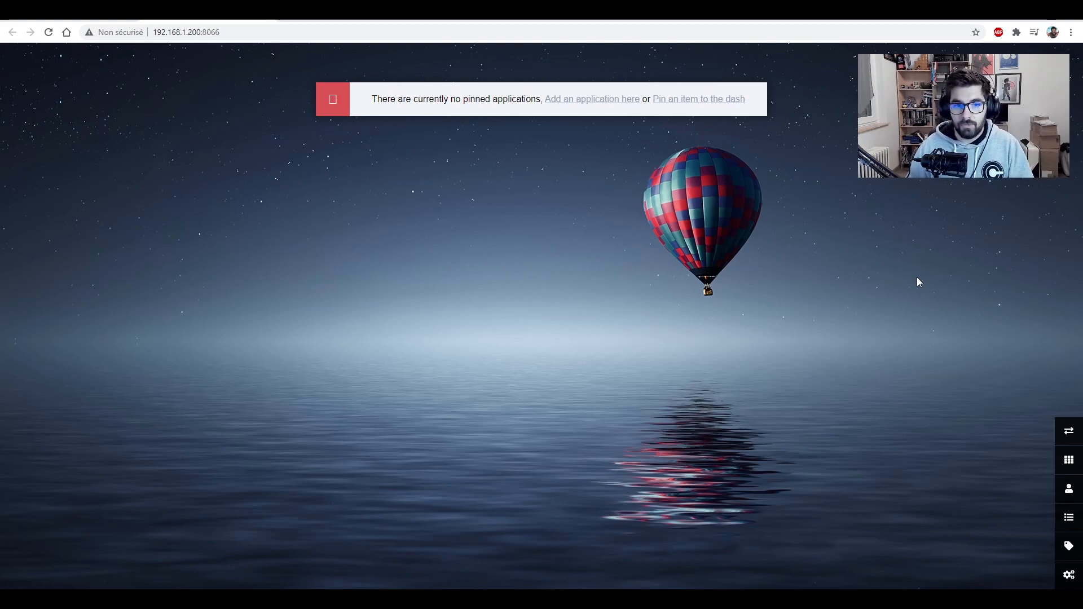
{"action": "left_click", "coordinate": [1068, 576]}
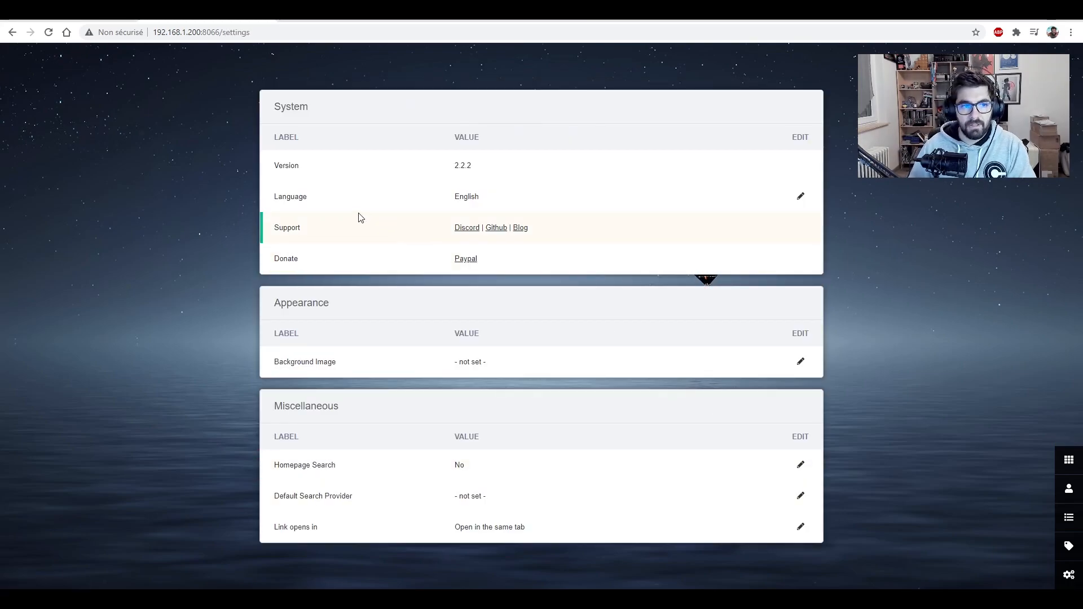
{"action": "left_click", "coordinate": [800, 198]}
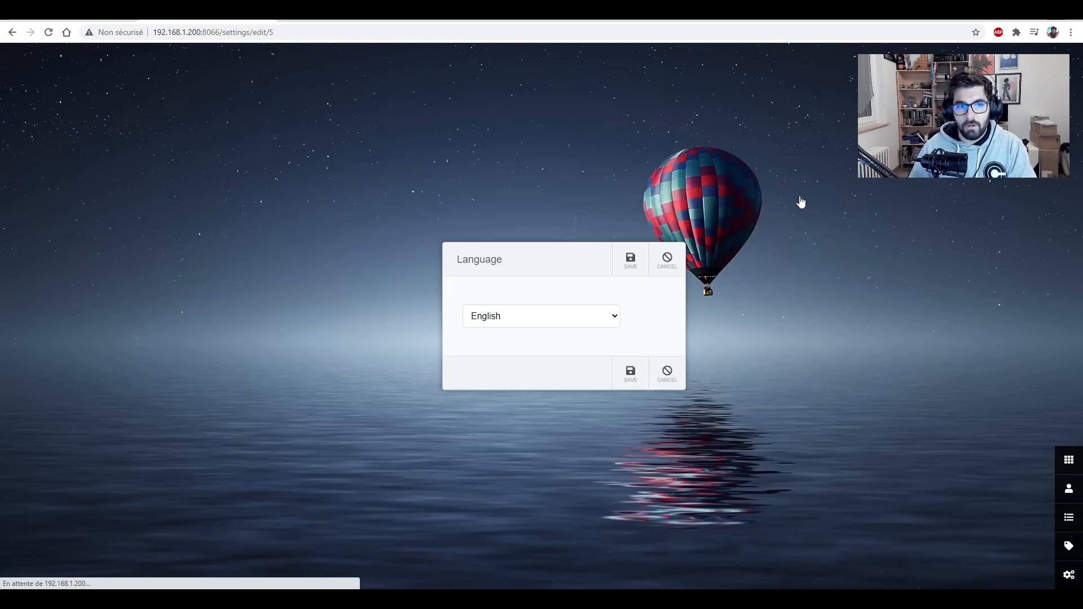
{"action": "left_click", "coordinate": [579, 315]}
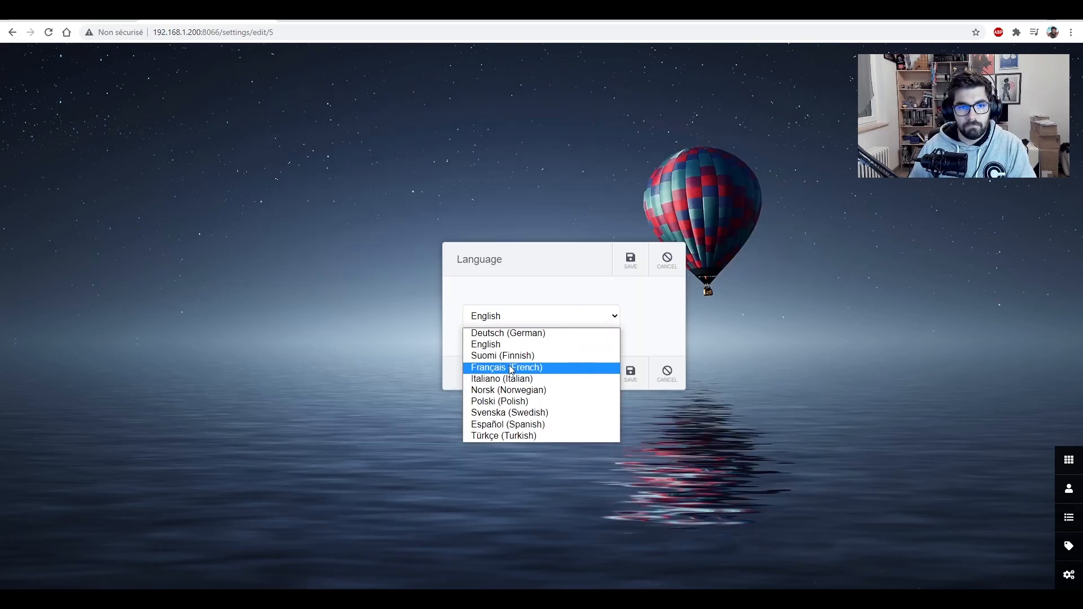
{"action": "left_click", "coordinate": [528, 368]}
{"action": "left_click", "coordinate": [631, 377]}
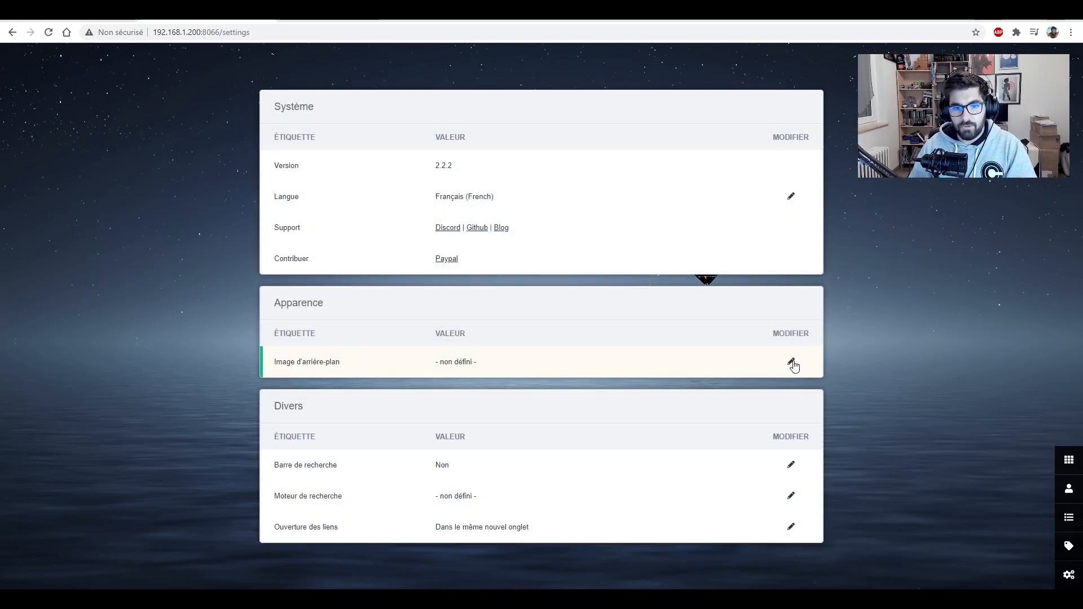
Save the JPG file "croppe…080.jpg" as the background image and return to the dashboard.
{"action": "left_click", "coordinate": [791, 363]}
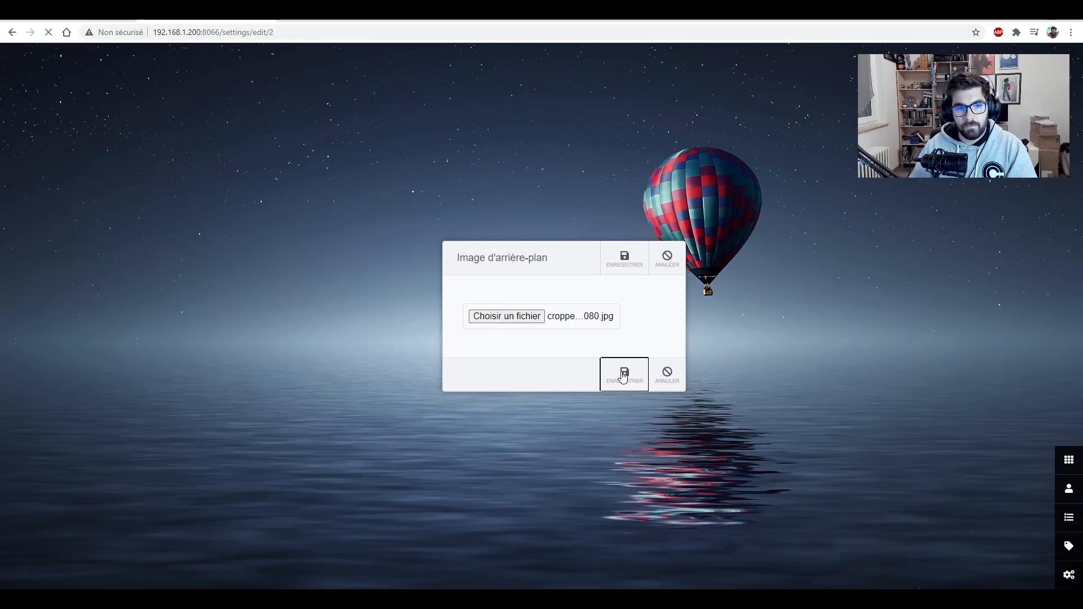
{"action": "left_click", "coordinate": [624, 375]}
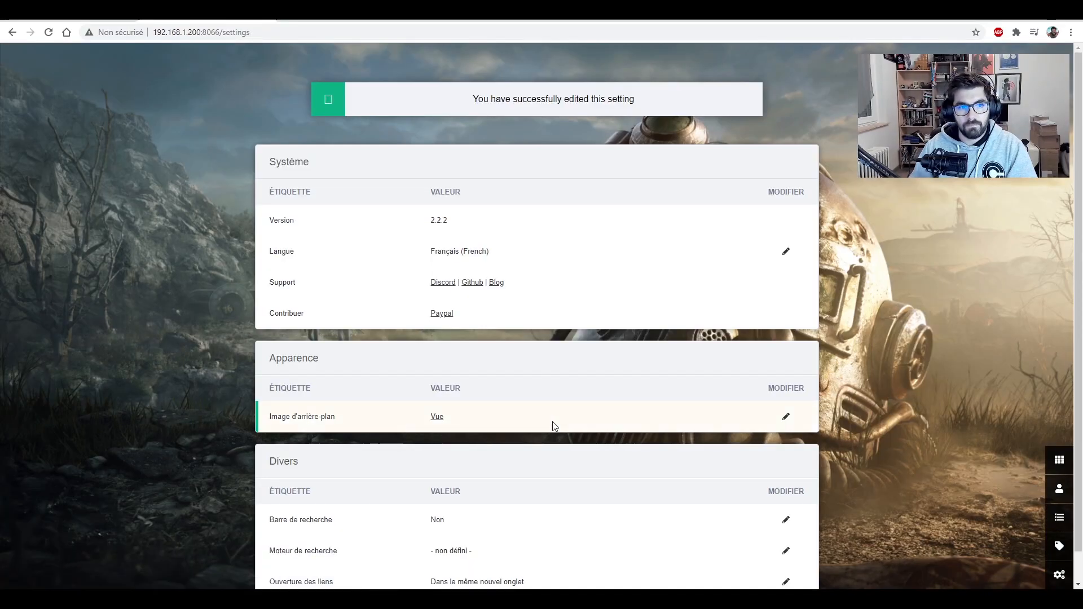
{"action": "left_click", "coordinate": [1059, 463]}
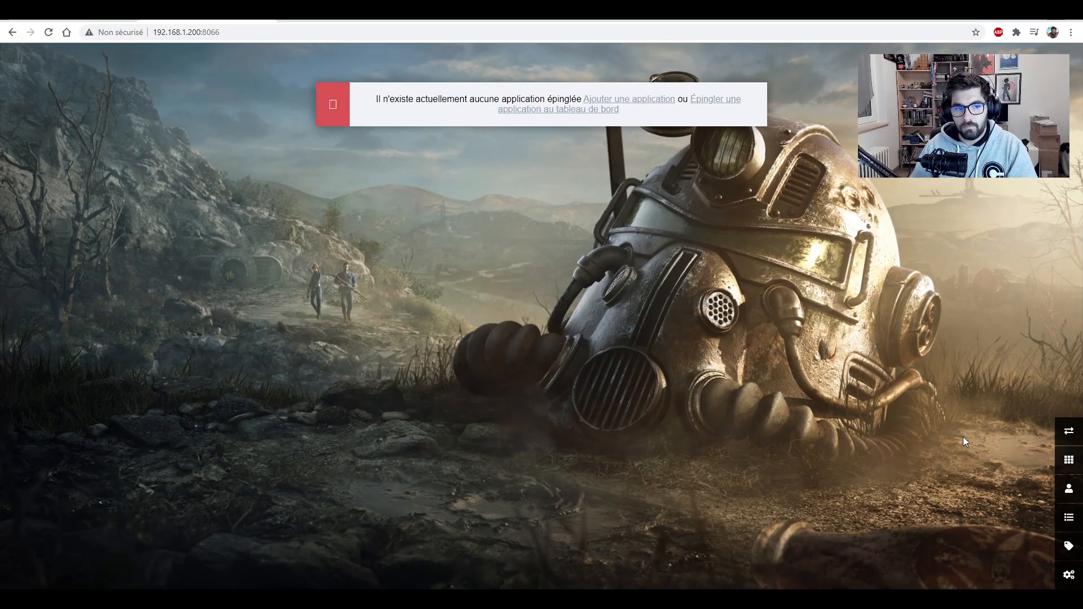
Enable the homepage search bar (Barre de recherche) in the settings and check which search engines it offers.
{"action": "left_click", "coordinate": [1068, 575]}
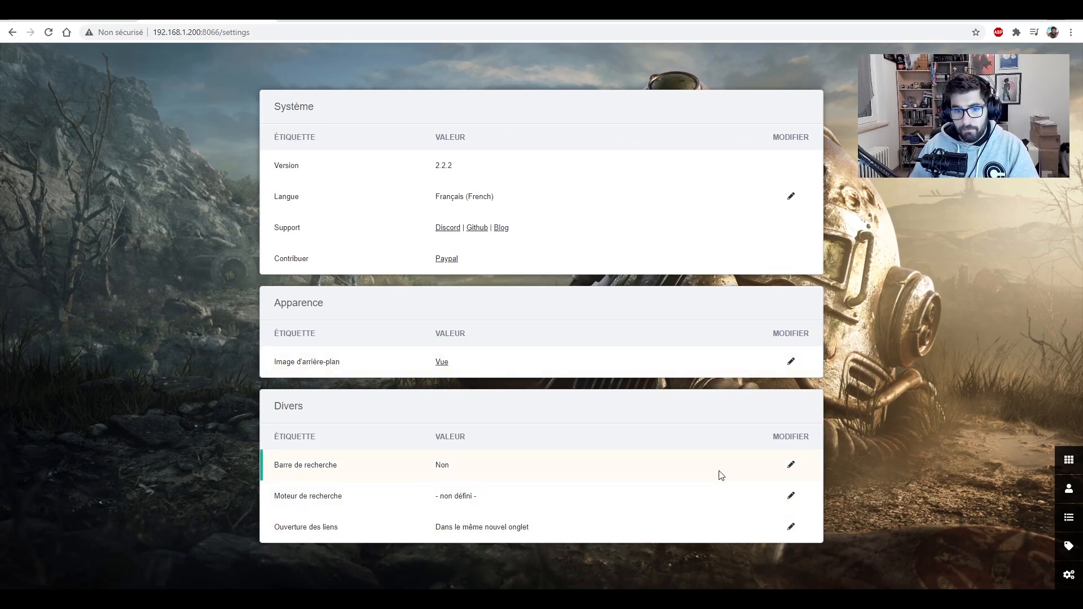
{"action": "left_click", "coordinate": [790, 466]}
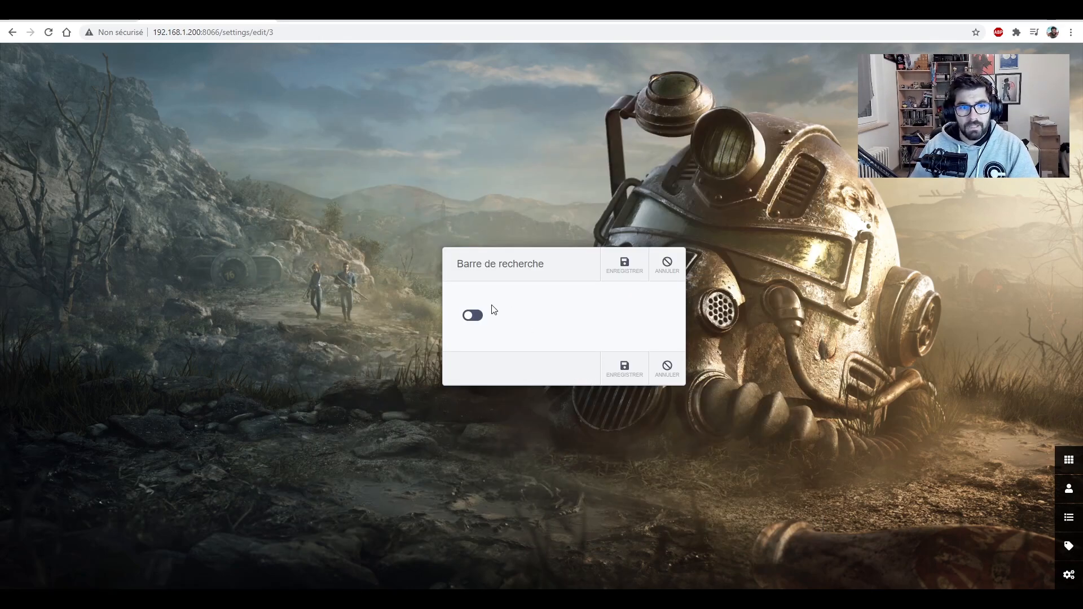
{"action": "left_click", "coordinate": [474, 320]}
{"action": "left_click", "coordinate": [625, 368]}
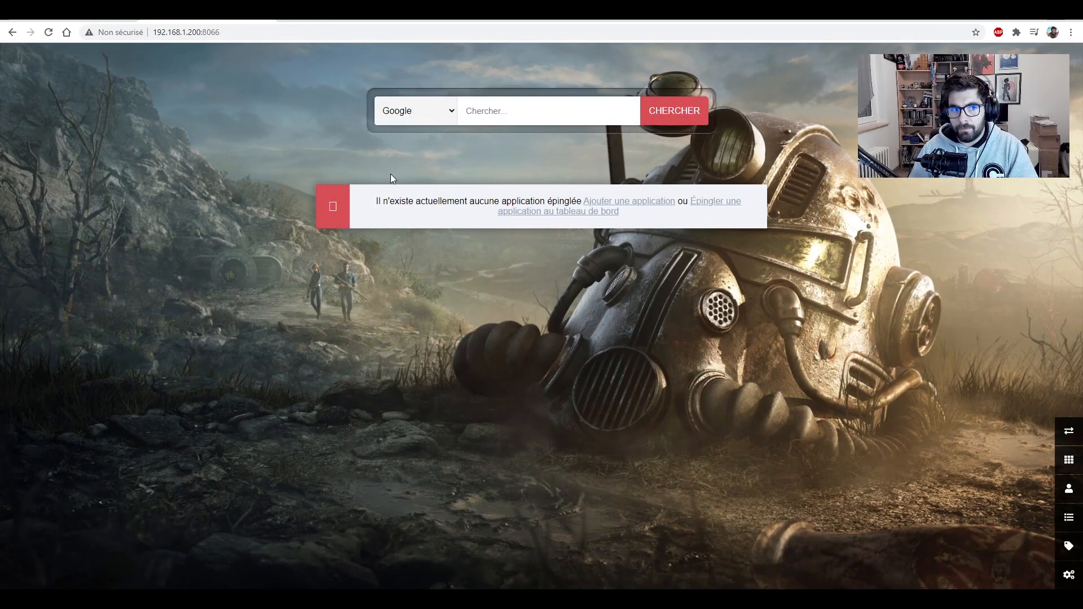
{"action": "left_click", "coordinate": [395, 117]}
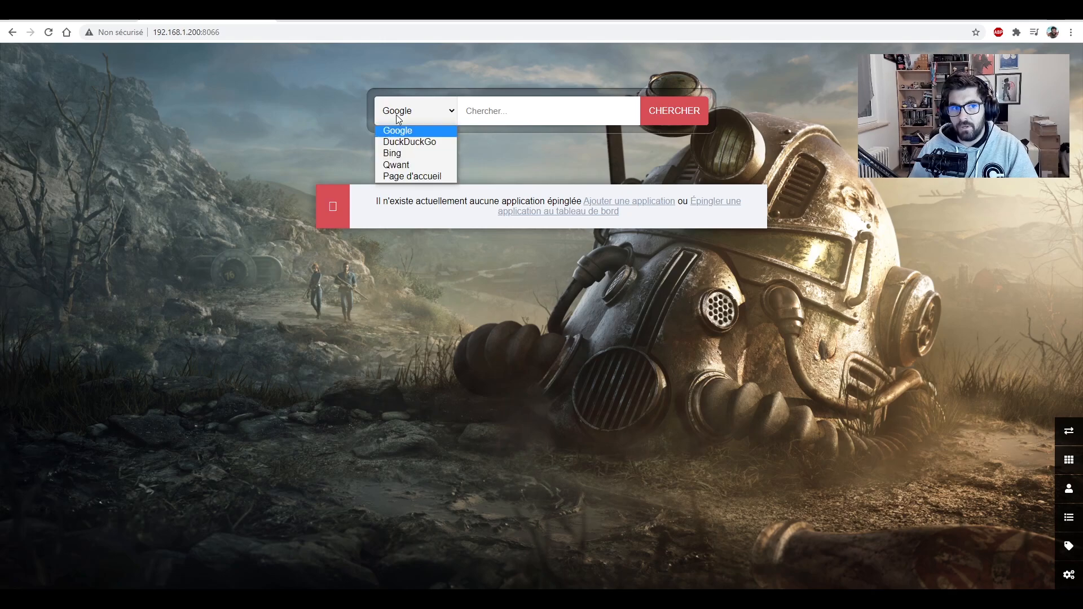
{"action": "left_click", "coordinate": [548, 153]}
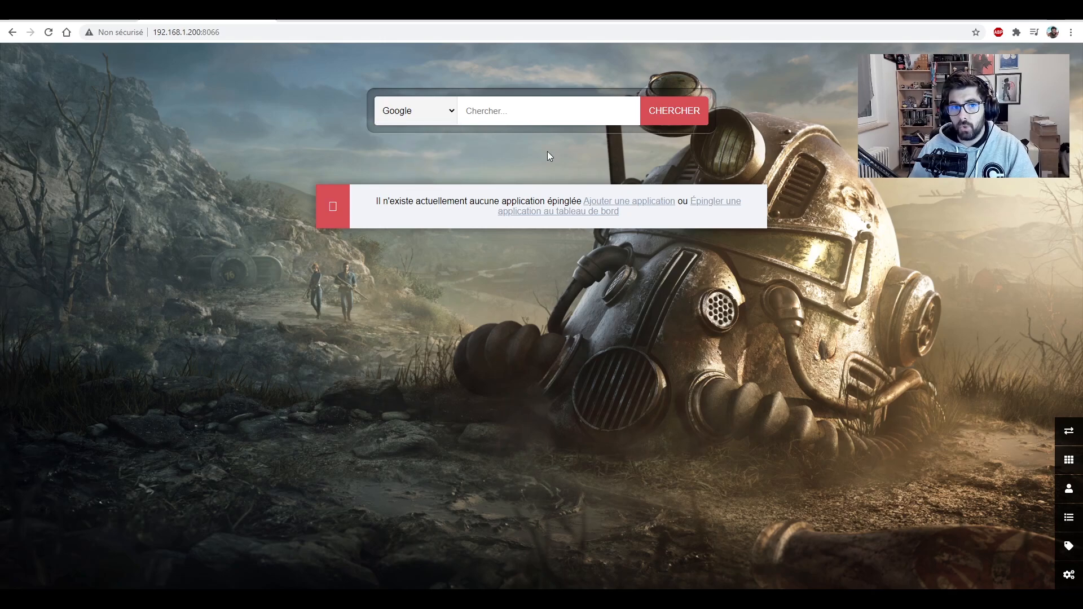
Set link opening (Ouverture des liens) to "Dans un nouvel onglet", save it and return to the dashboard.
{"action": "left_click", "coordinate": [1068, 575]}
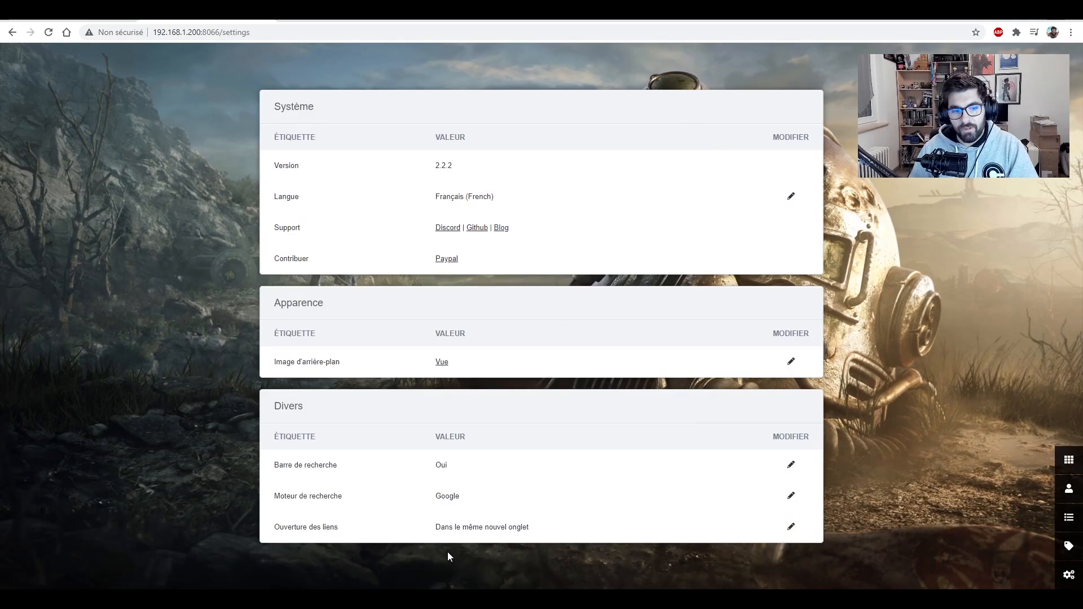
{"action": "left_click", "coordinate": [791, 529]}
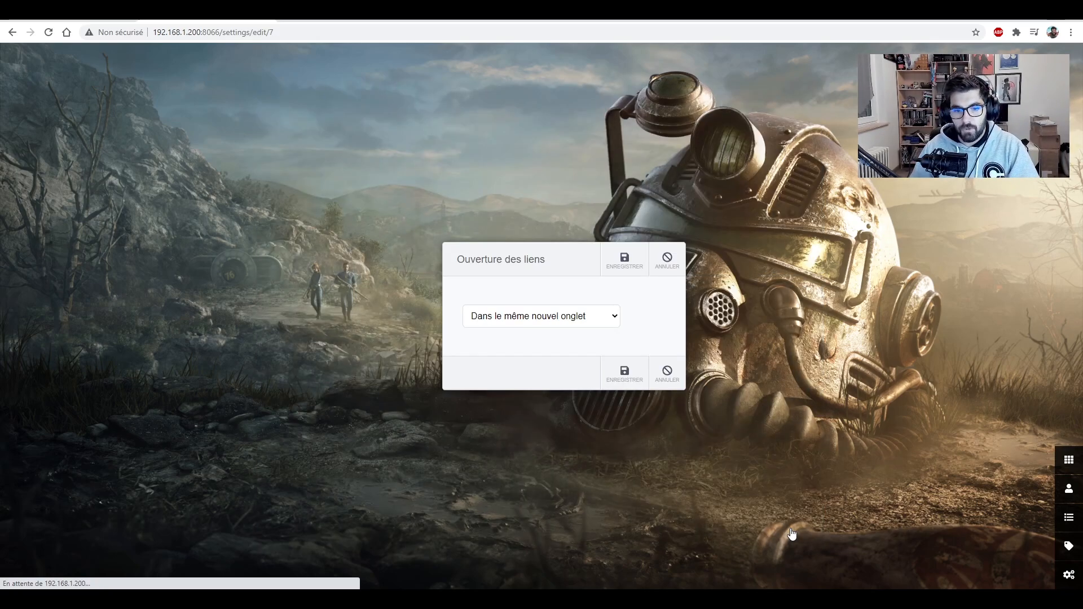
{"action": "left_click", "coordinate": [514, 316]}
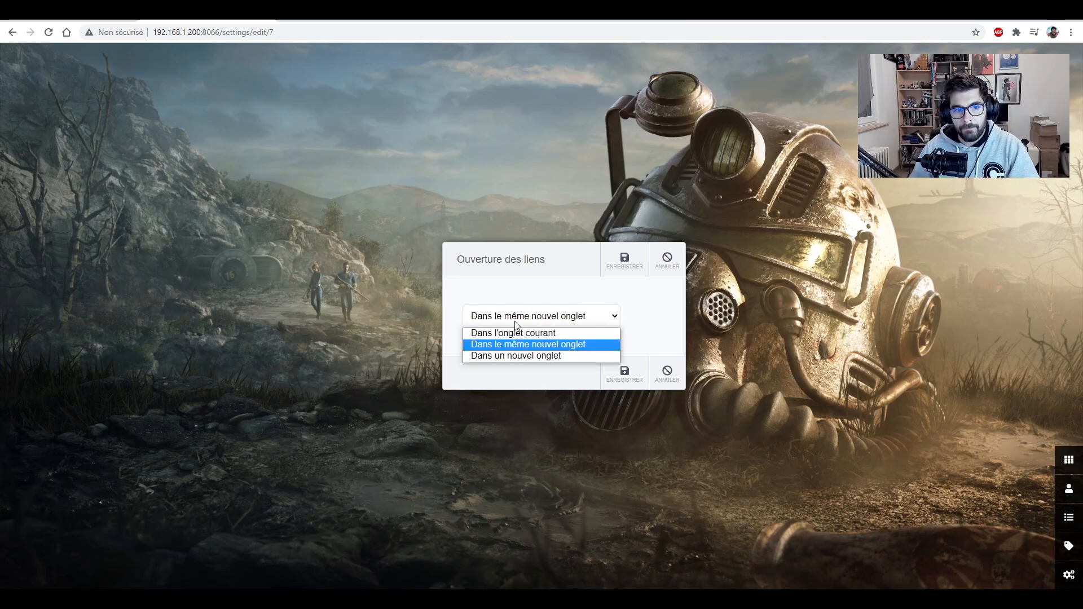
{"action": "left_click", "coordinate": [537, 356]}
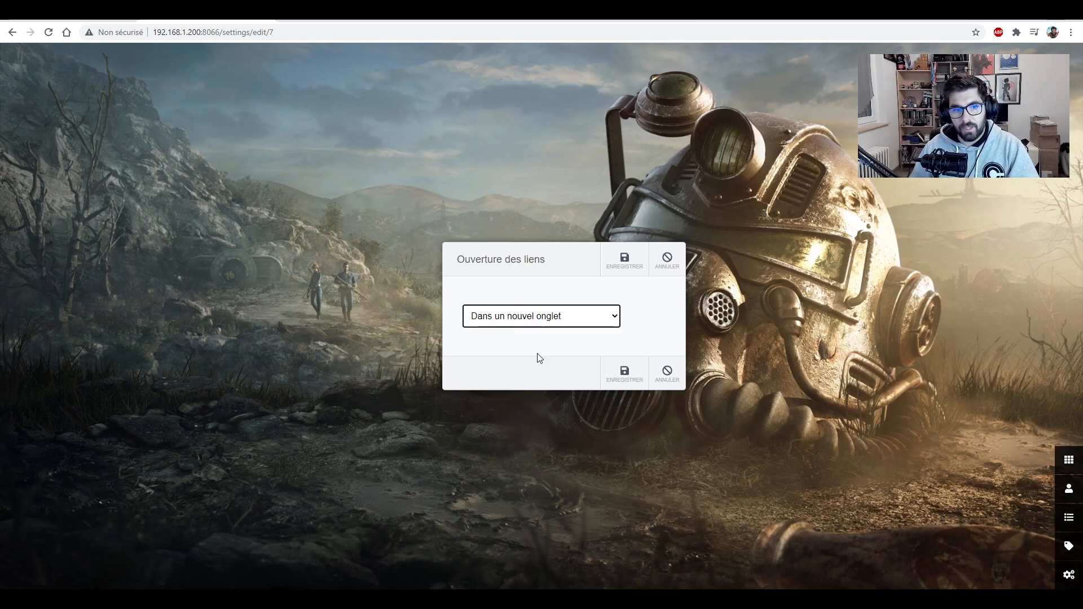
{"action": "left_click", "coordinate": [618, 373]}
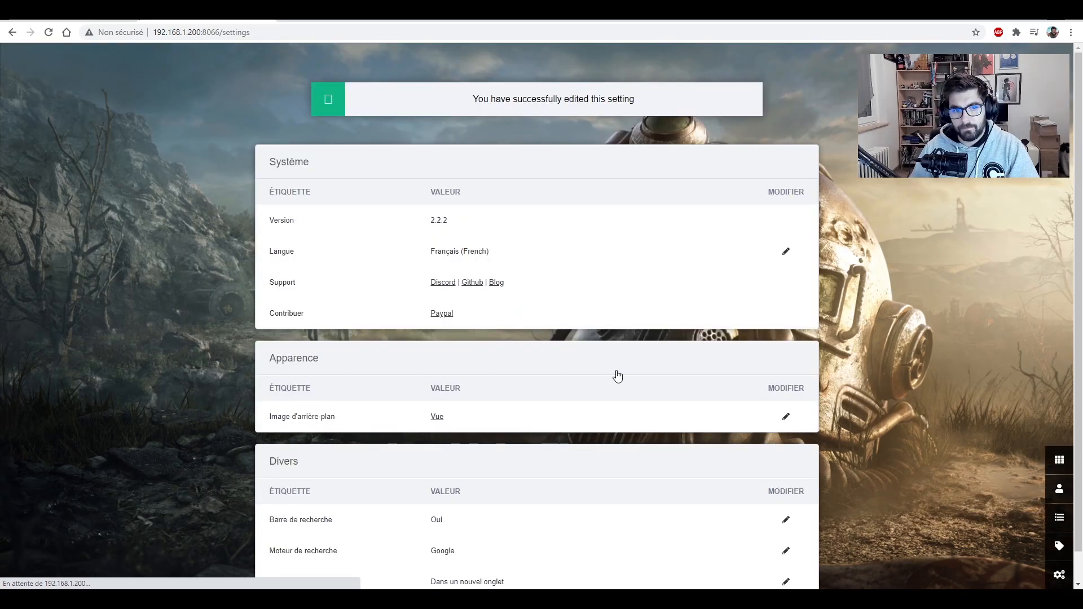
{"action": "scroll", "coordinate": [855, 471], "scroll_direction": "down", "scroll_amount": 1}
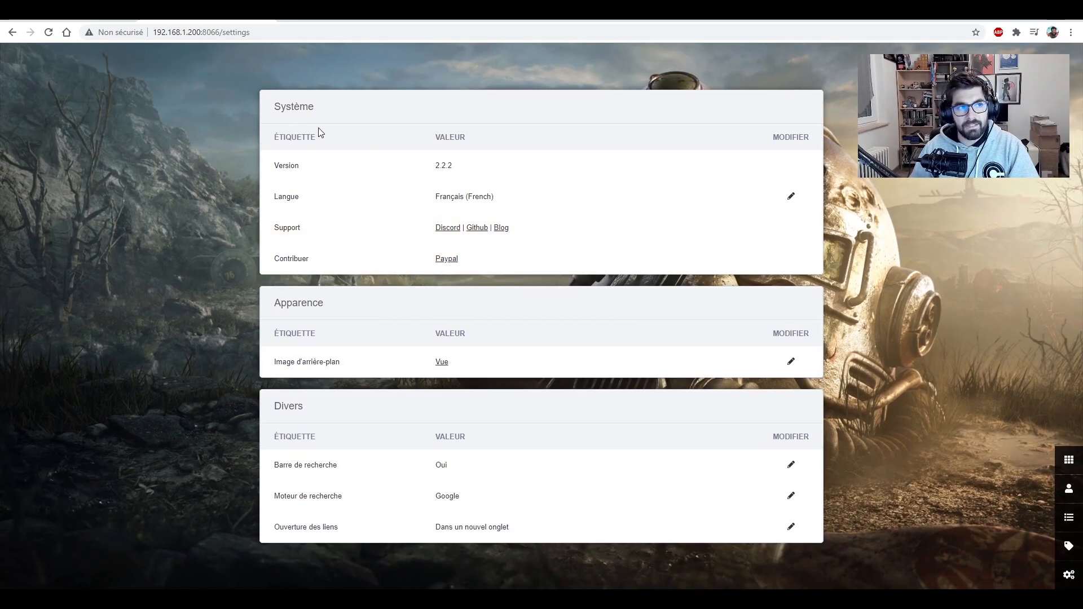
{"action": "left_click", "coordinate": [1066, 463]}
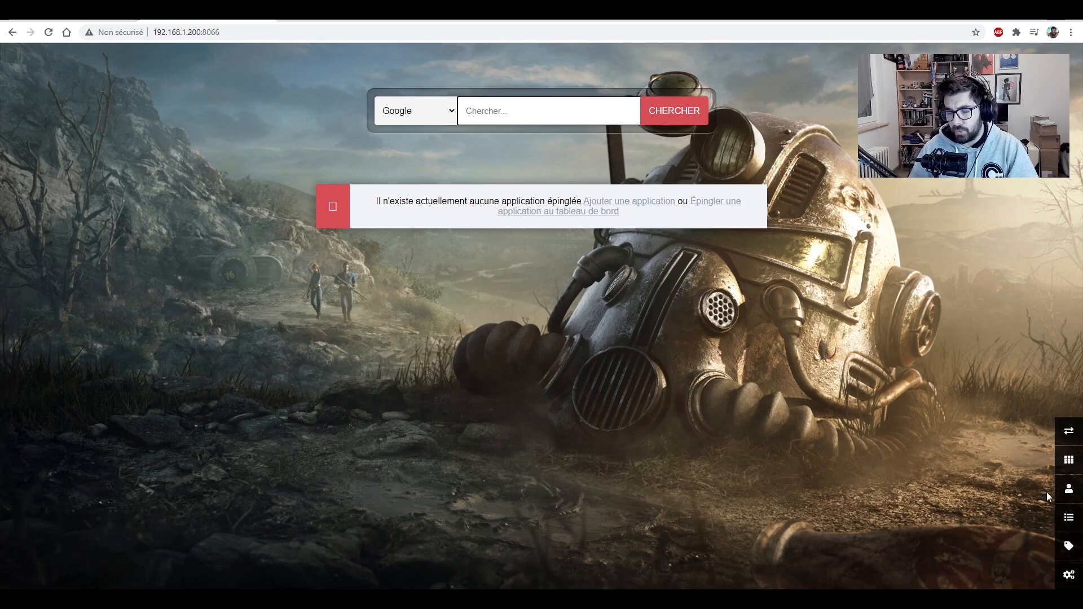
Open the admin user for editing, set its username to superboki and fill in the contact e-mail address.
{"action": "left_click", "coordinate": [1068, 488]}
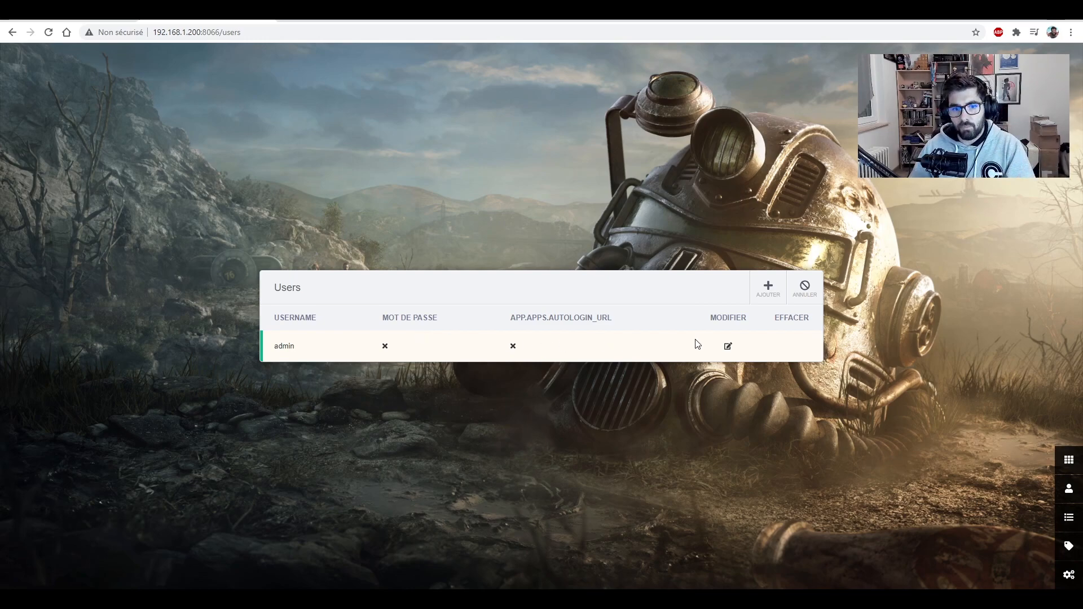
{"action": "left_click", "coordinate": [727, 346]}
{"action": "left_click_drag", "start_coordinate": [322, 242], "coordinate": [66, 232]}
{"action": "type", "text": "erb"}
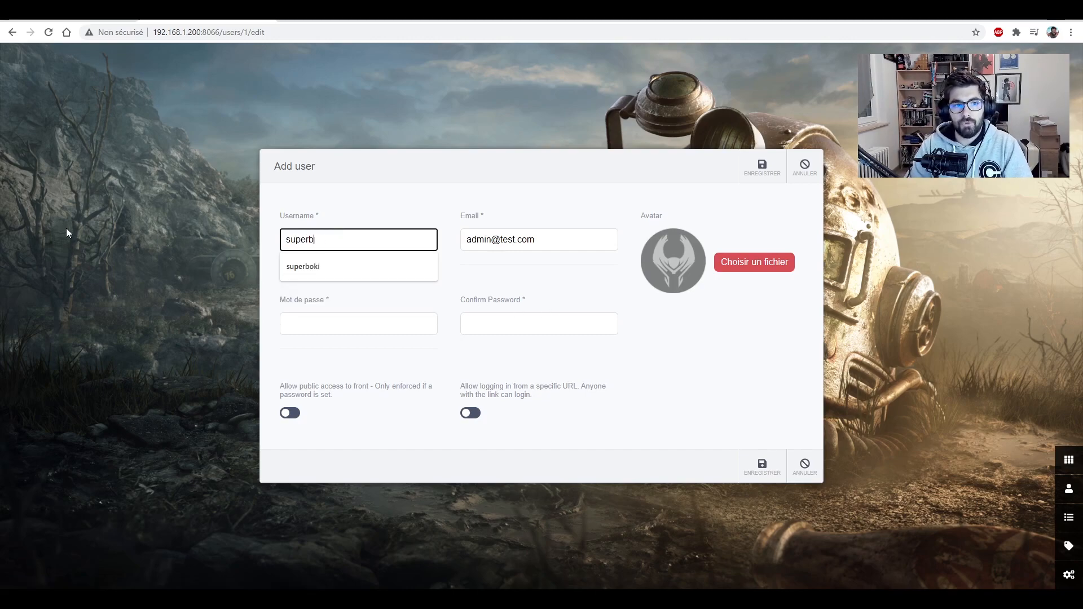
{"action": "type", "text": "oki"}
{"action": "key", "text": "Tab"}
{"action": "type", "text": "conta"}
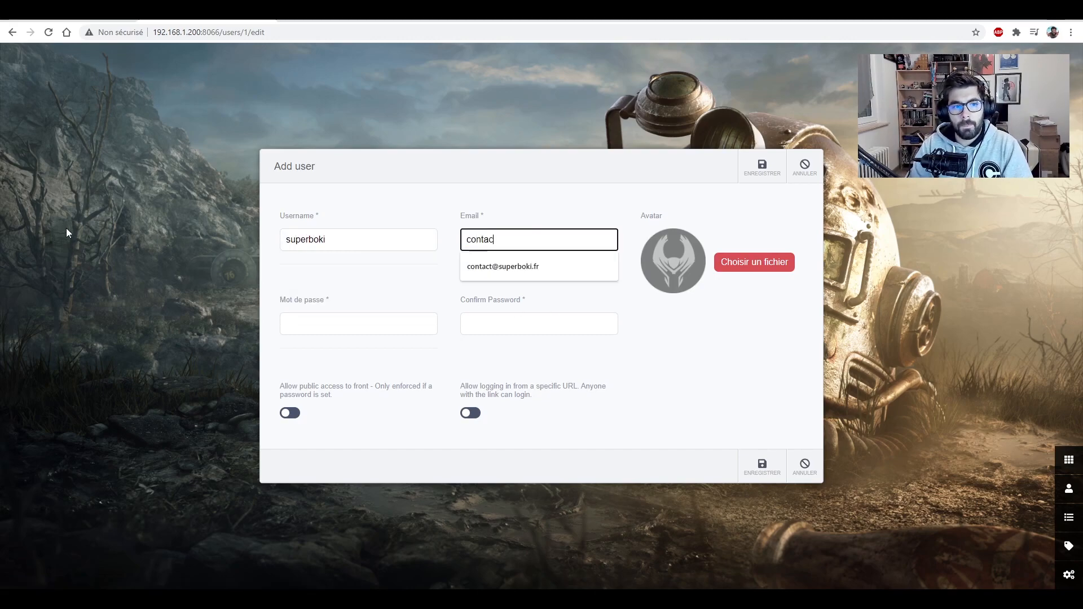
{"action": "key", "text": "Down"}
{"action": "key", "text": "Return"}
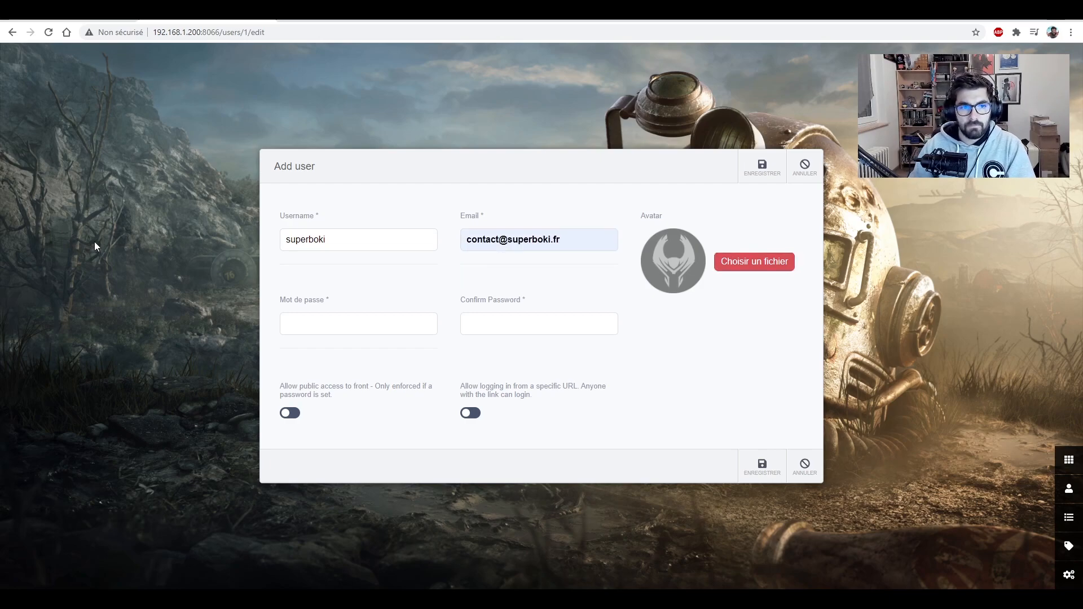
Enter and confirm the account password alongside a custom avatar, and read the public access and URL login options.
{"action": "left_click", "coordinate": [316, 328]}
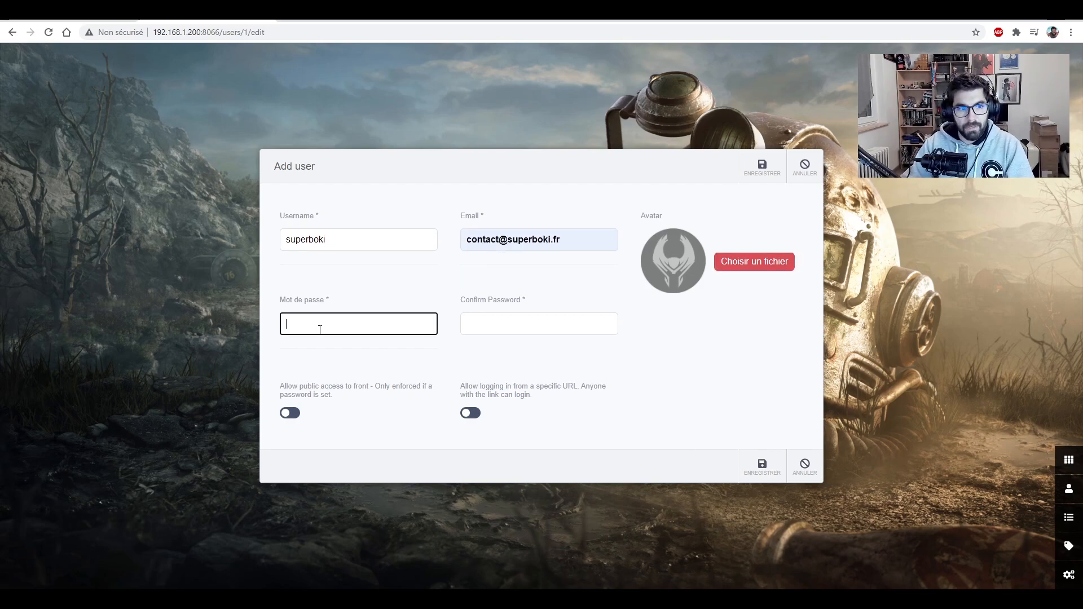
{"action": "key", "text": "Tab"}
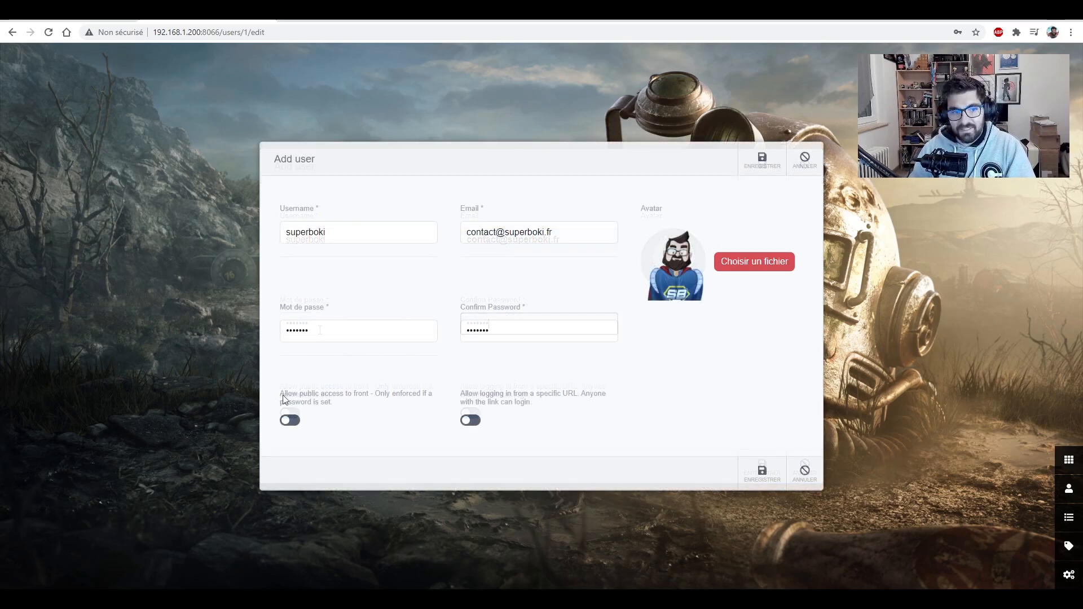
{"action": "left_click_drag", "start_coordinate": [284, 394], "coordinate": [344, 406]}
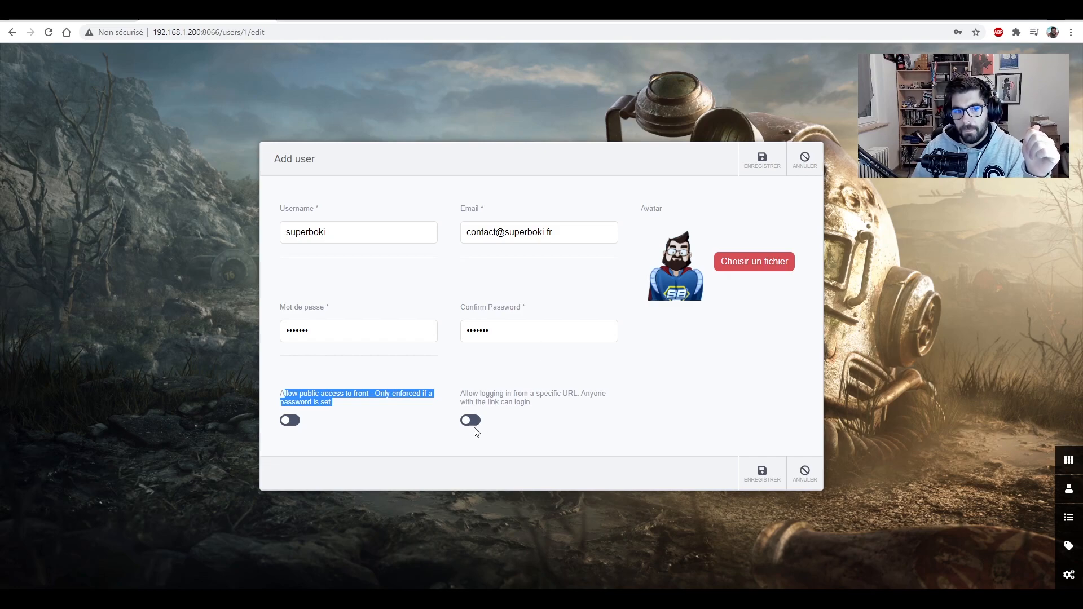
{"action": "left_click_drag", "start_coordinate": [467, 395], "coordinate": [526, 405]}
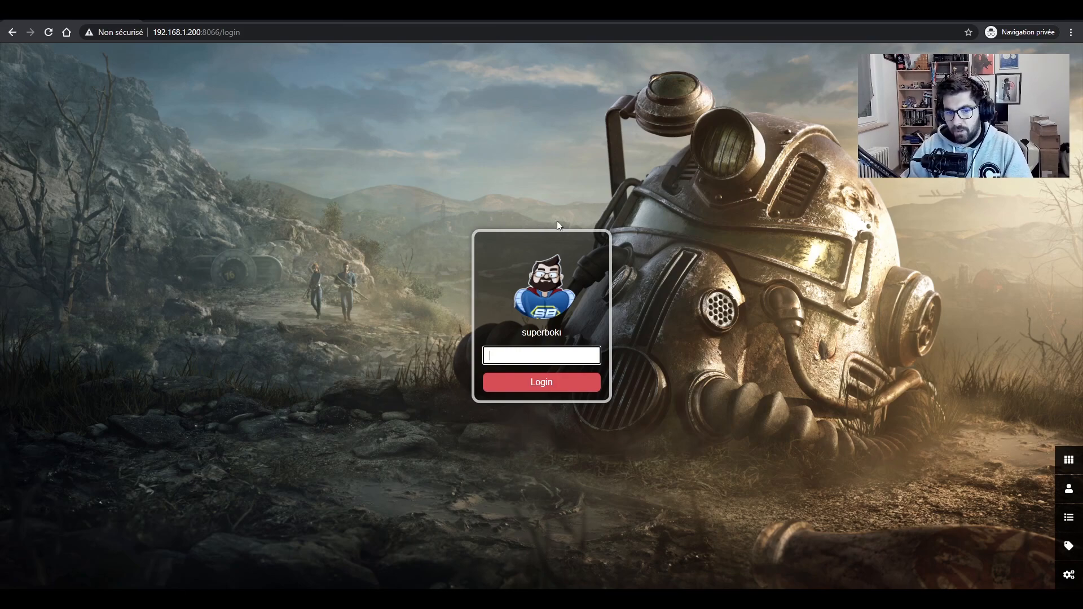
Log in to the Heimdall dashboard from the private browsing window with the account password.
{"action": "type", "text": "•••••••"}
{"action": "key", "text": "Return"}
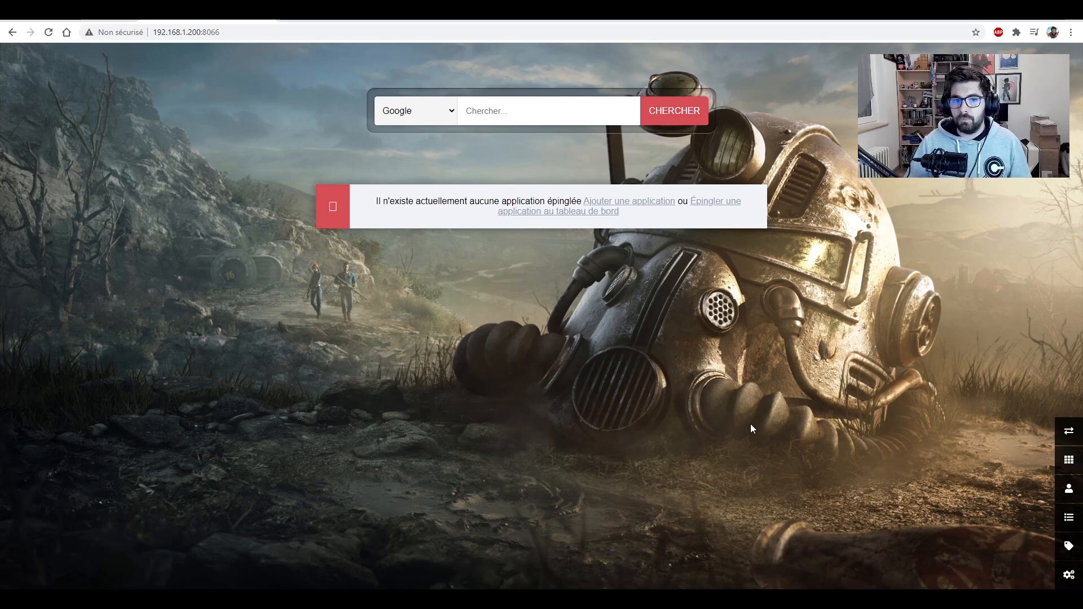
{"action": "left_click", "coordinate": [650, 205]}
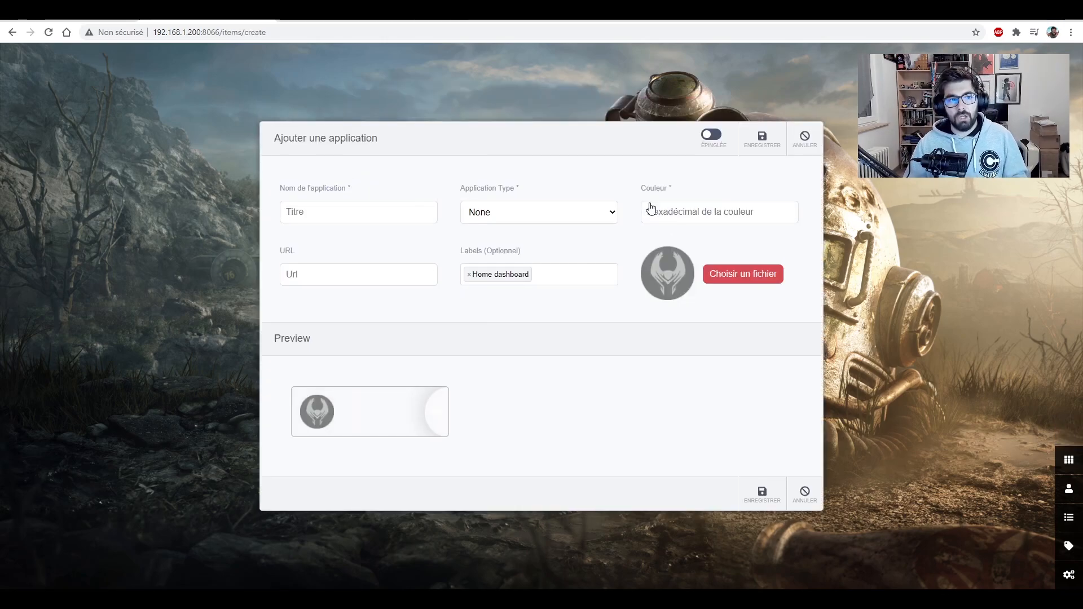
{"action": "left_click", "coordinate": [380, 216]}
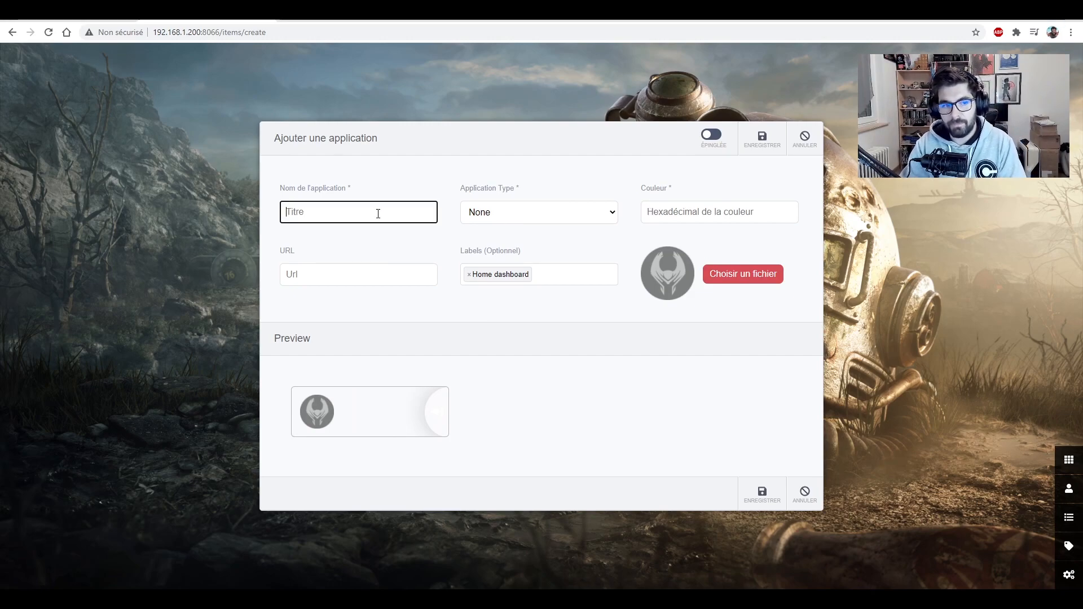
{"action": "type", "text": "nextcloud"}
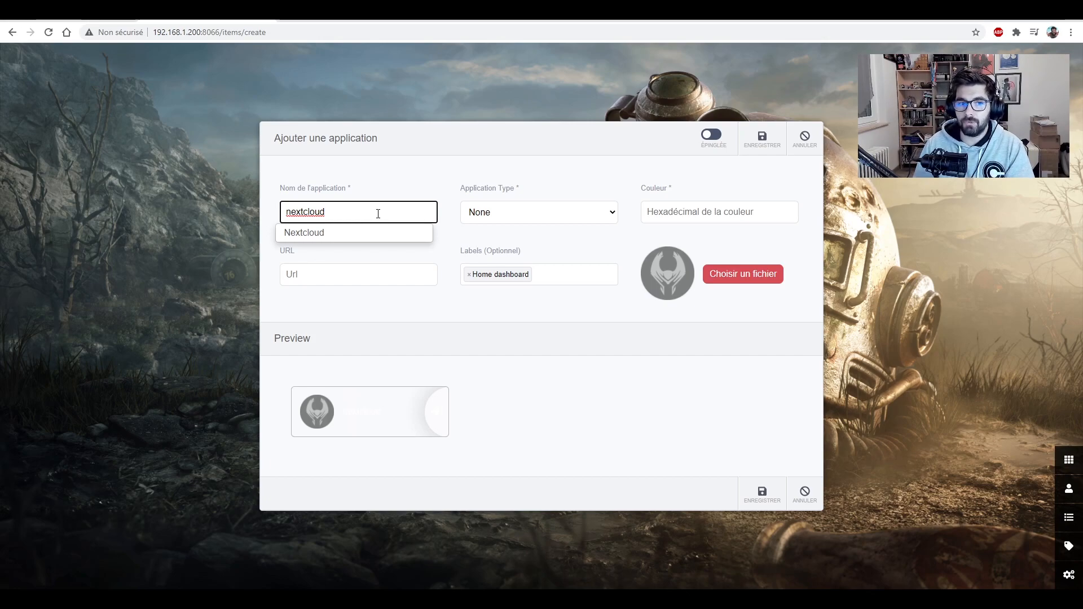
{"action": "left_click", "coordinate": [320, 233]}
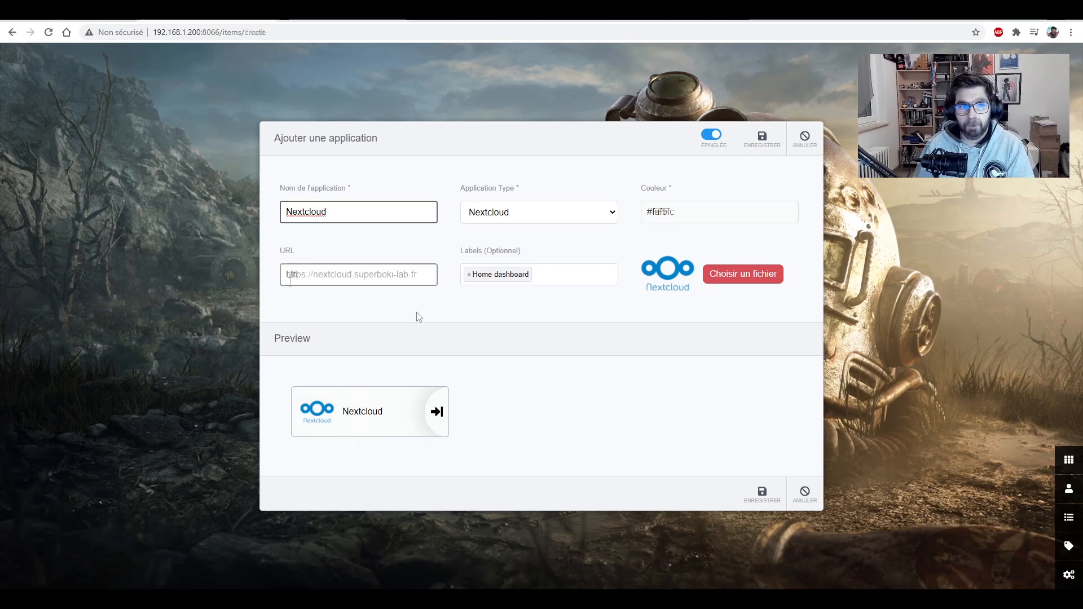
{"action": "left_click", "coordinate": [287, 277]}
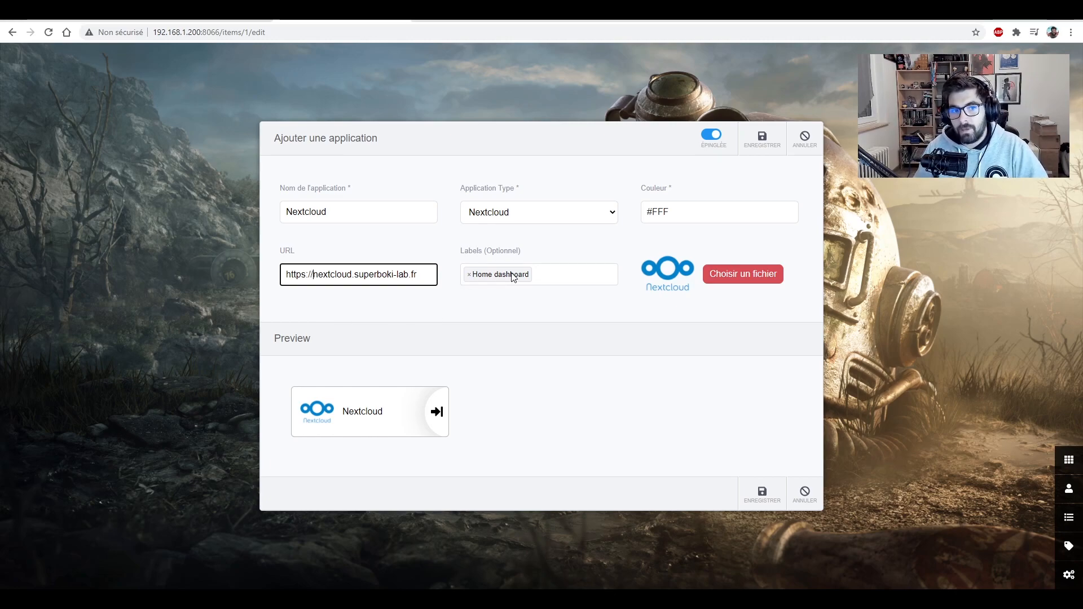
Try several colours for the Nextcloud application and set its colour to #EEC.
{"action": "left_click", "coordinate": [681, 209]}
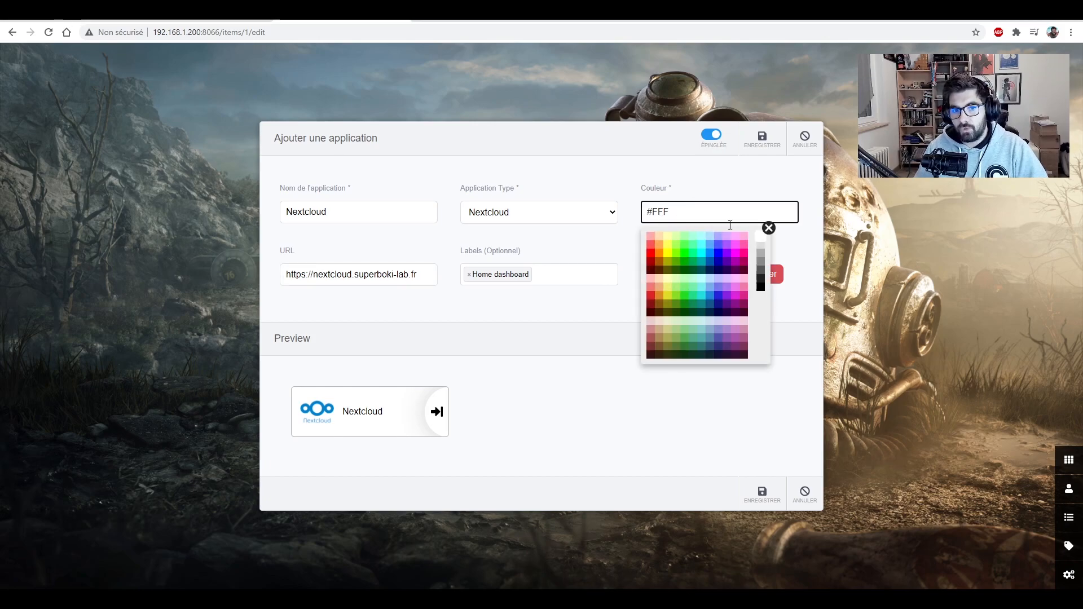
{"action": "left_click", "coordinate": [712, 266]}
{"action": "left_click", "coordinate": [709, 298]}
{"action": "left_click", "coordinate": [683, 320]}
{"action": "left_click", "coordinate": [662, 284]}
{"action": "left_click", "coordinate": [683, 304]}
{"action": "left_click", "coordinate": [660, 321]}
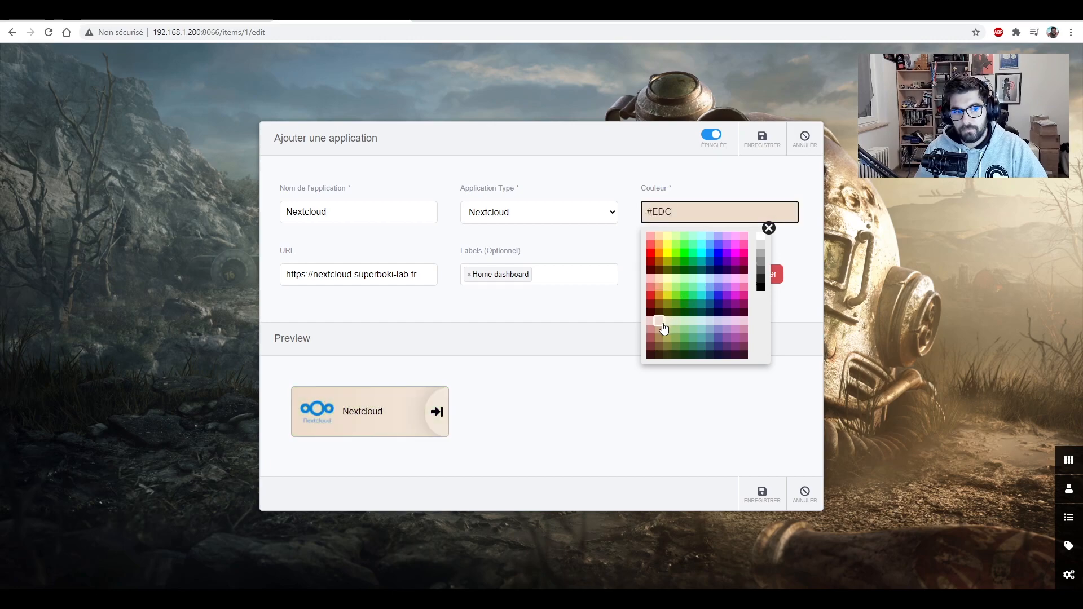
{"action": "left_click", "coordinate": [663, 332]}
{"action": "left_click", "coordinate": [668, 320]}
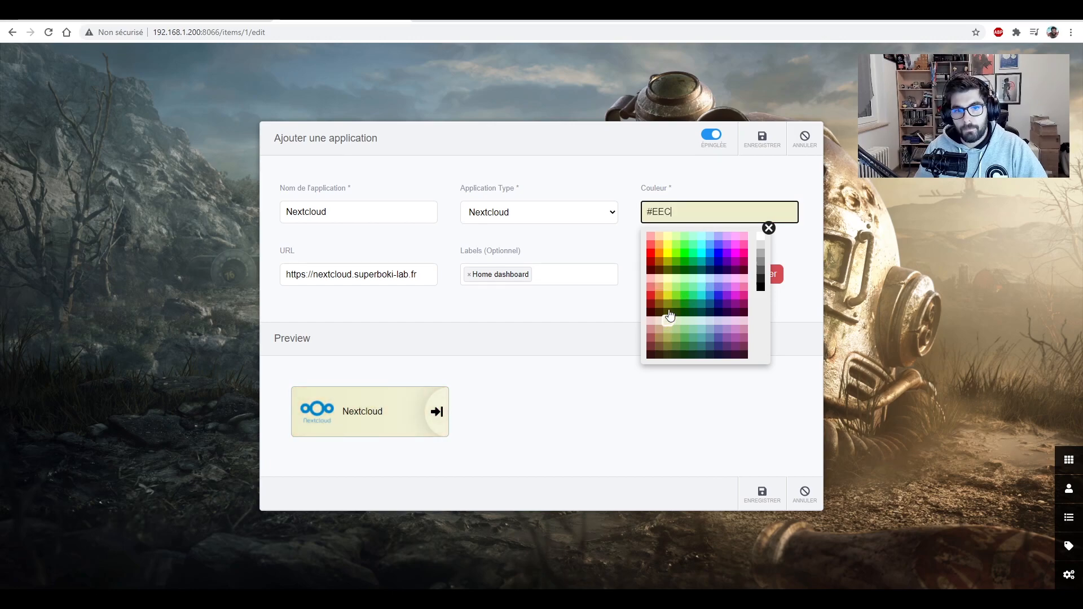
{"action": "left_click", "coordinate": [798, 252]}
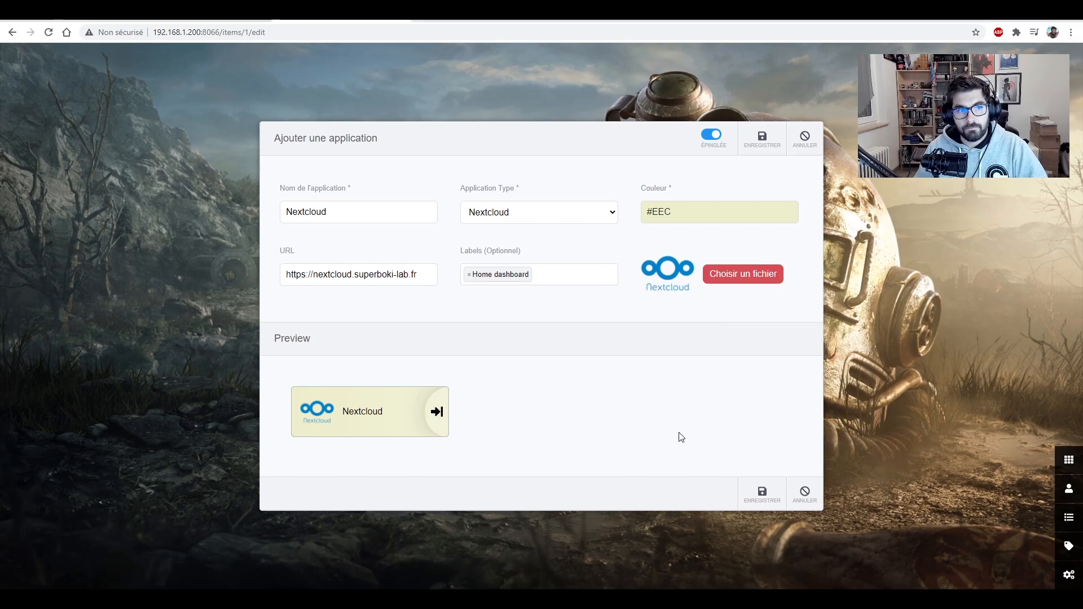
Save the Nextcloud application, test its link from the dashboard and return to Heimdall.
{"action": "left_click", "coordinate": [762, 505]}
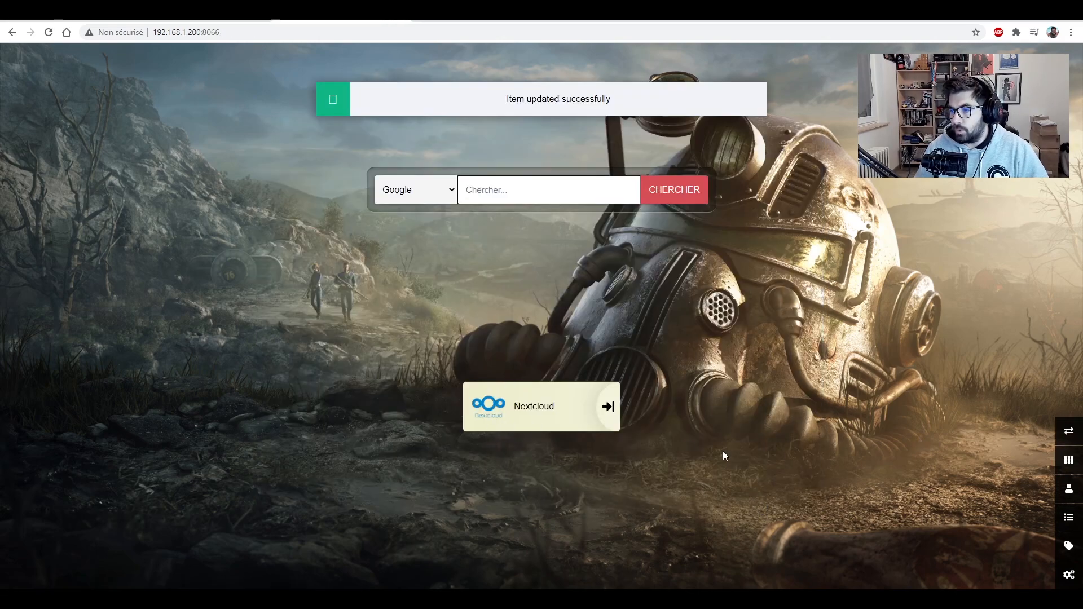
{"action": "left_click", "coordinate": [539, 407]}
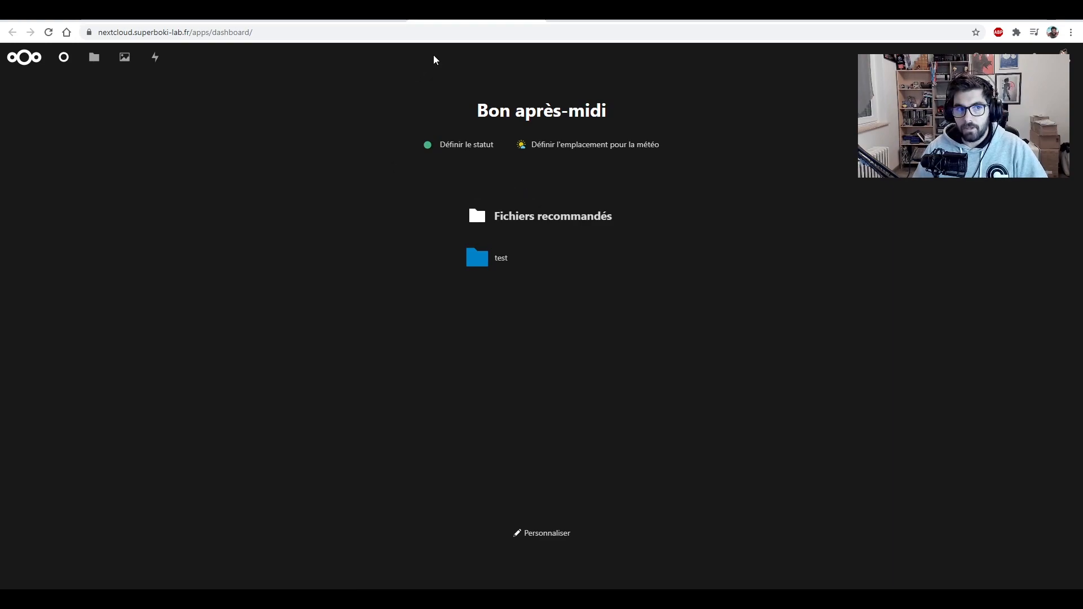
{"action": "left_click", "coordinate": [543, 24]}
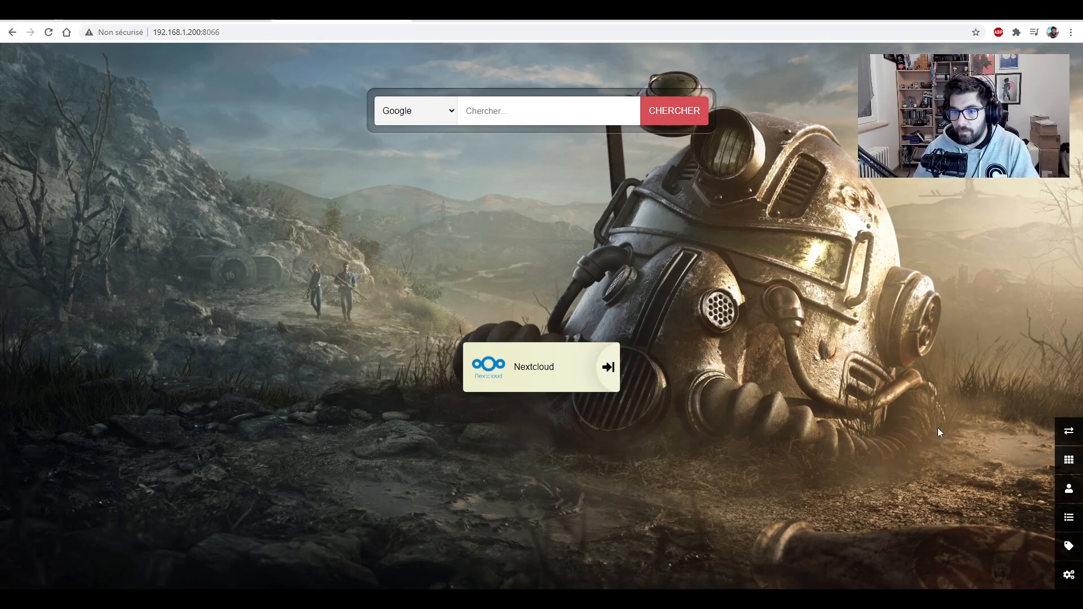
Create a new entry from the application list and choose CloudCMD among the suggestions for "cloud".
{"action": "left_click", "coordinate": [1068, 522]}
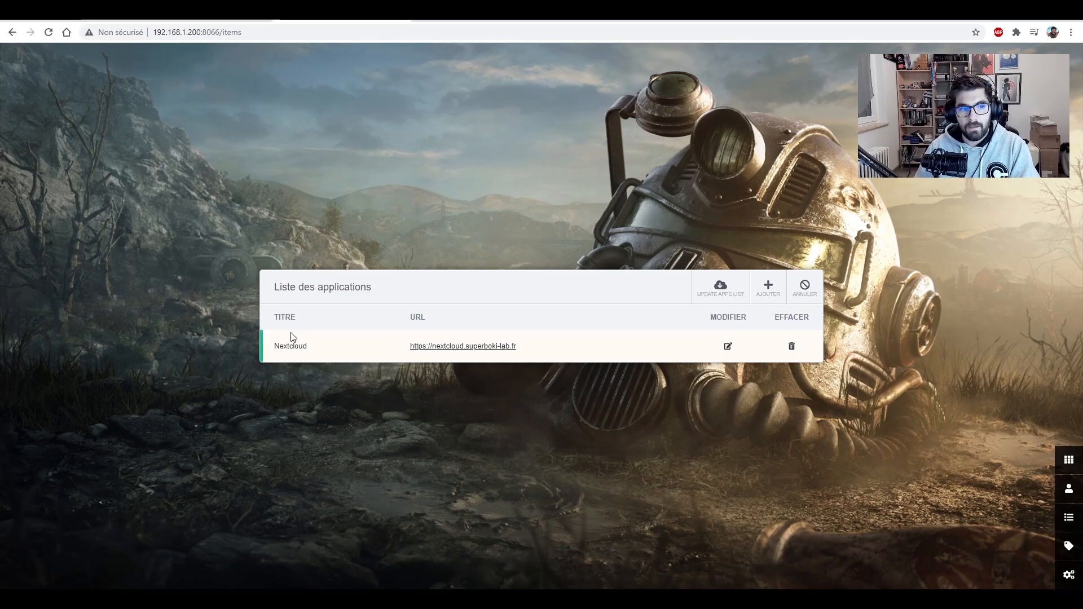
{"action": "left_click", "coordinate": [766, 289]}
{"action": "left_click", "coordinate": [318, 215]}
{"action": "type", "text": "cloud"}
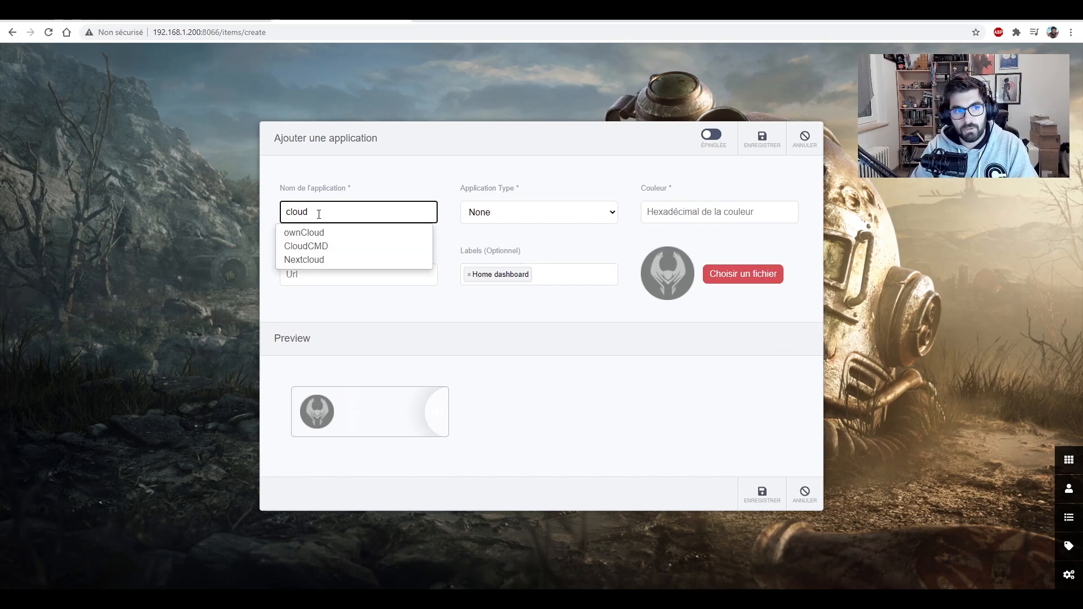
{"action": "left_click", "coordinate": [311, 249]}
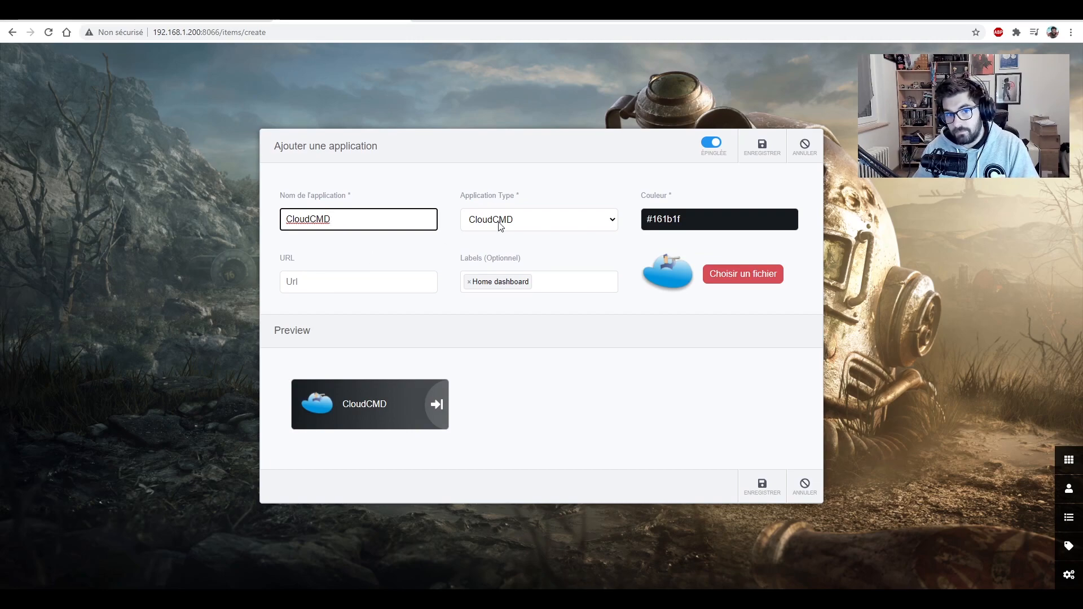
{"action": "left_click", "coordinate": [356, 282]}
{"action": "type", "text": "https://cloudcmd.superboki-lab.fr"}
{"action": "left_click", "coordinate": [468, 333]}
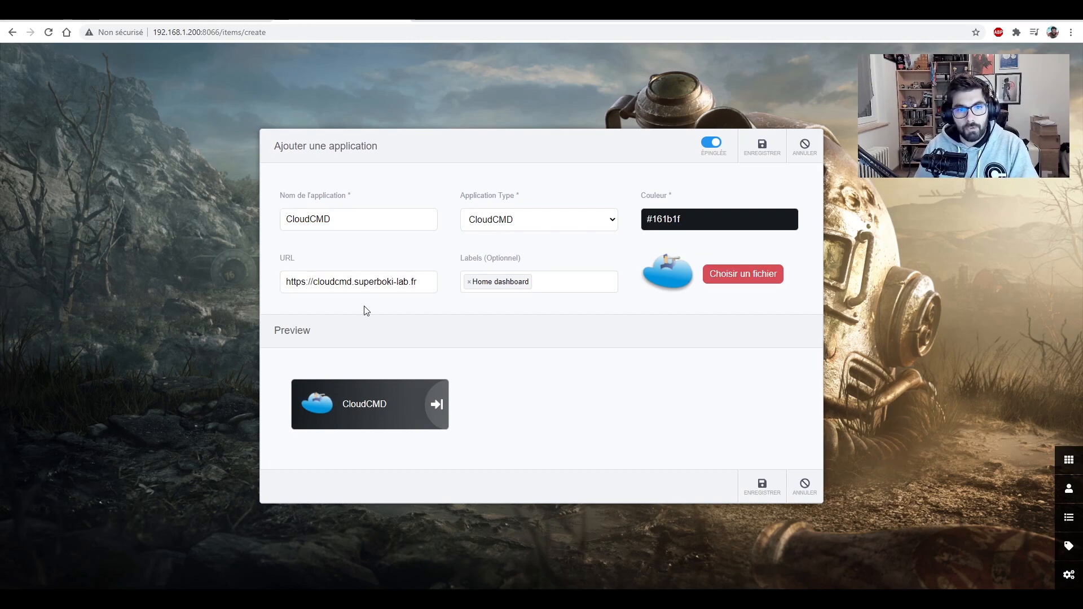
{"action": "left_click", "coordinate": [762, 486]}
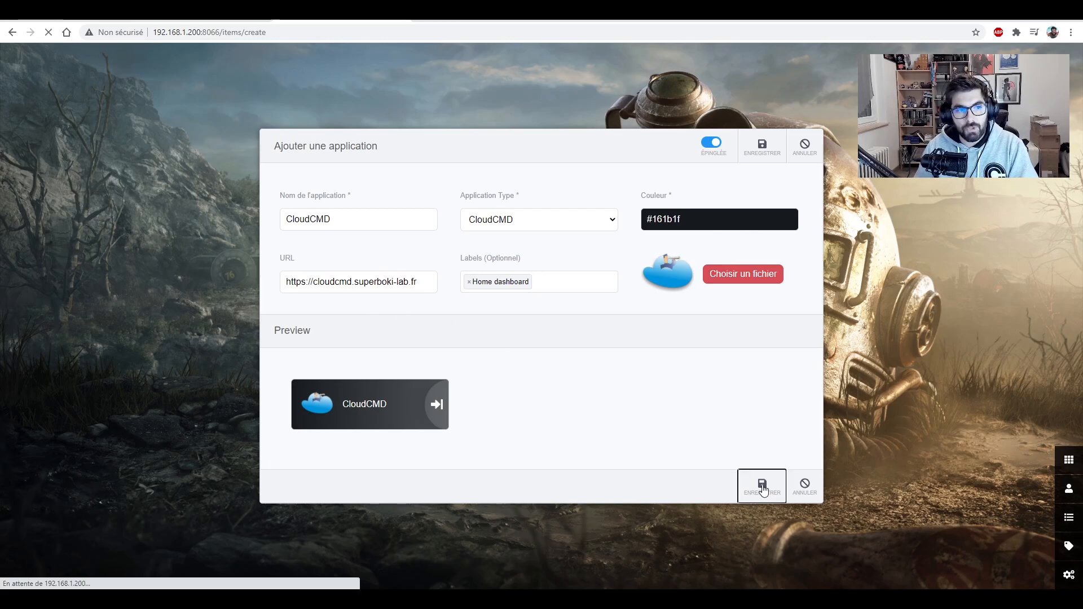
{"action": "left_click", "coordinate": [631, 425]}
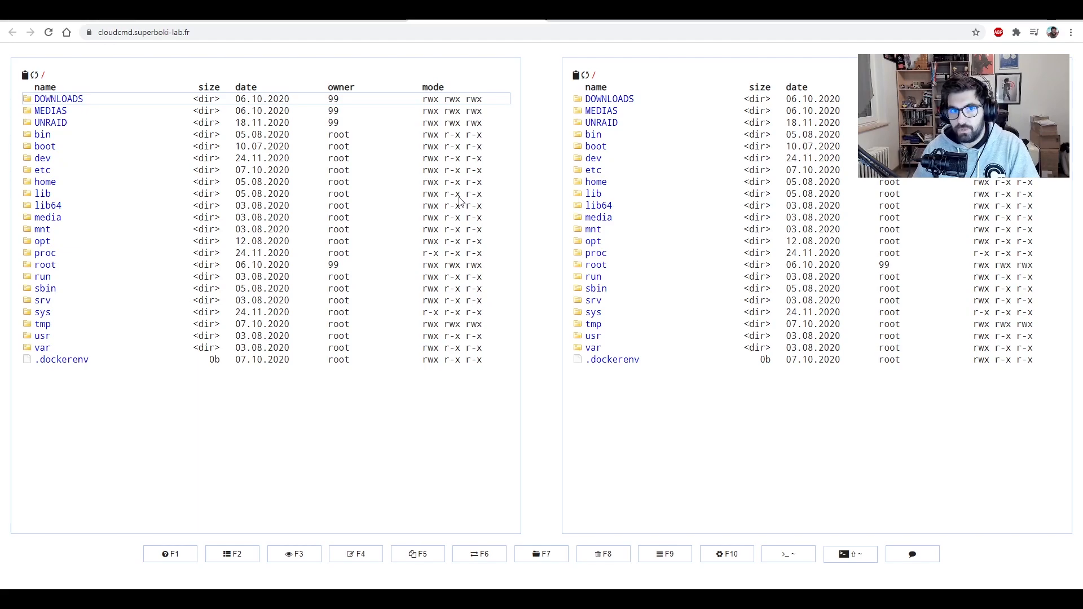
{"action": "left_click", "coordinate": [536, 14]}
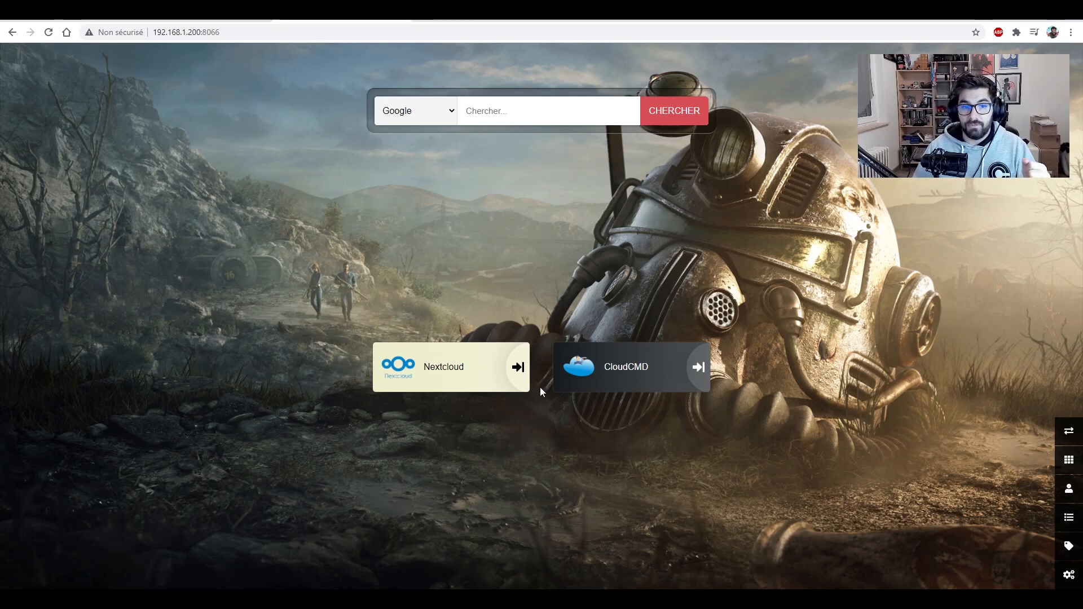
Rearrange the dashboard tiles so that CloudCMD comes before Nextcloud, and leave the dashboard's edit mode.
{"action": "left_click", "coordinate": [1068, 435]}
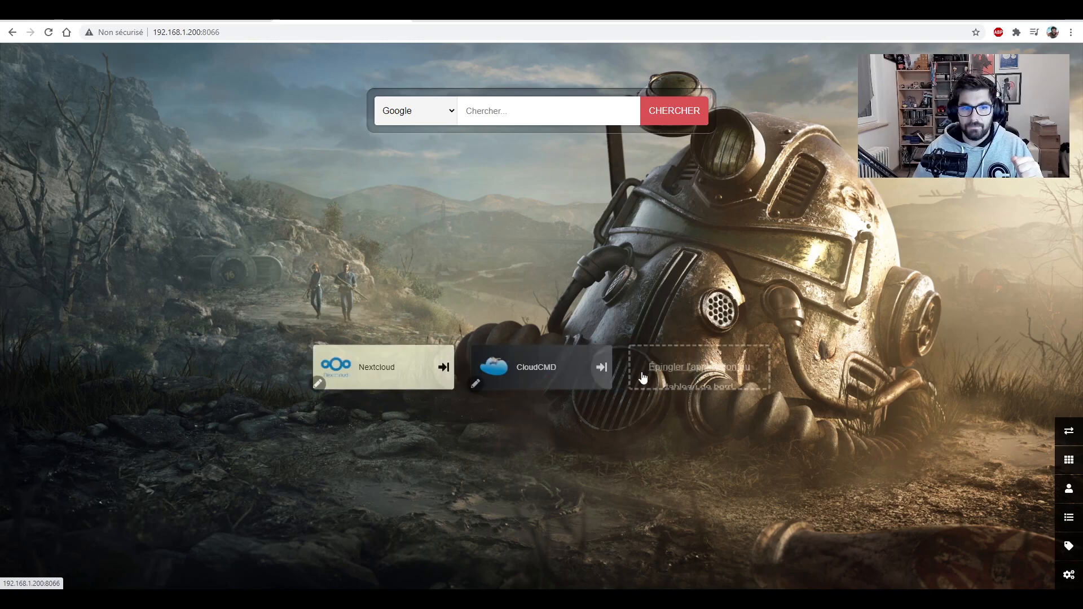
{"action": "left_click_drag", "start_coordinate": [566, 381], "coordinate": [724, 375]}
{"action": "left_click_drag", "start_coordinate": [410, 378], "coordinate": [588, 375]}
{"action": "left_click_drag", "start_coordinate": [669, 375], "coordinate": [329, 379]}
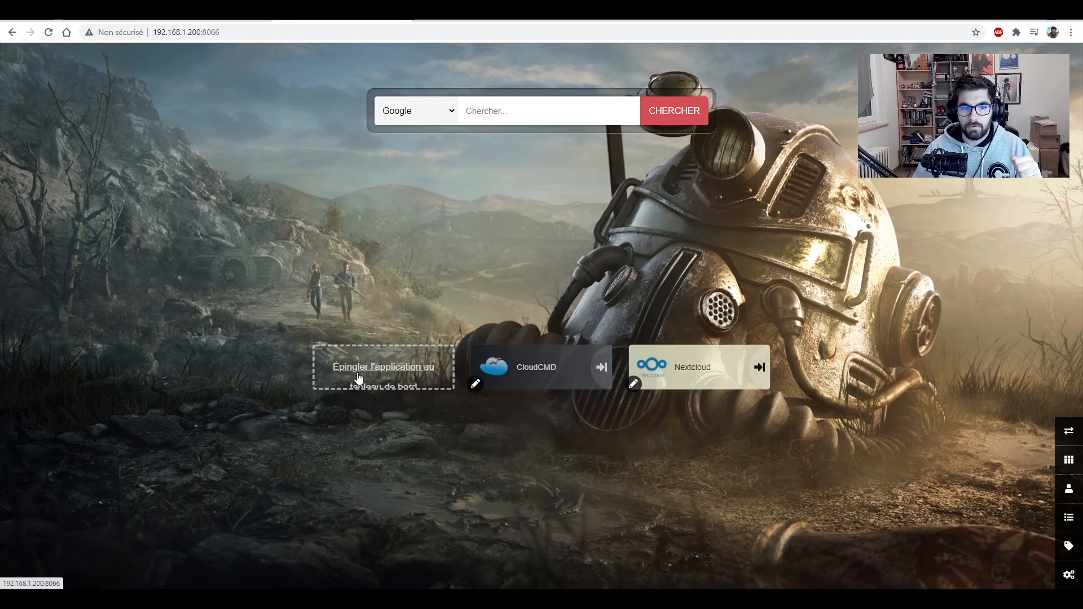
{"action": "left_click", "coordinate": [1067, 432]}
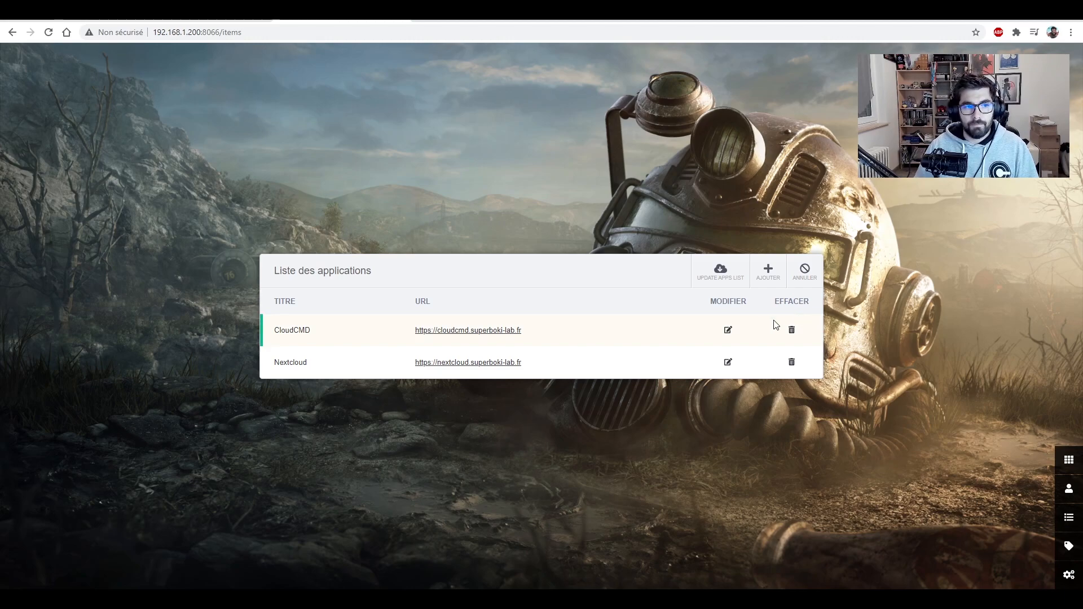
{"action": "left_click", "coordinate": [769, 272]}
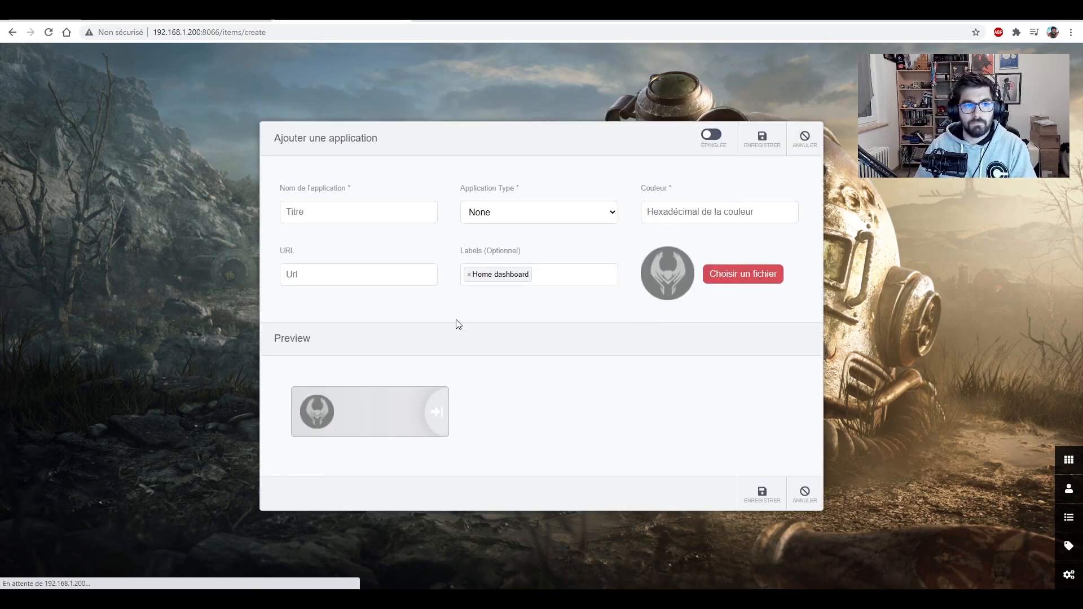
{"action": "left_click", "coordinate": [305, 212]}
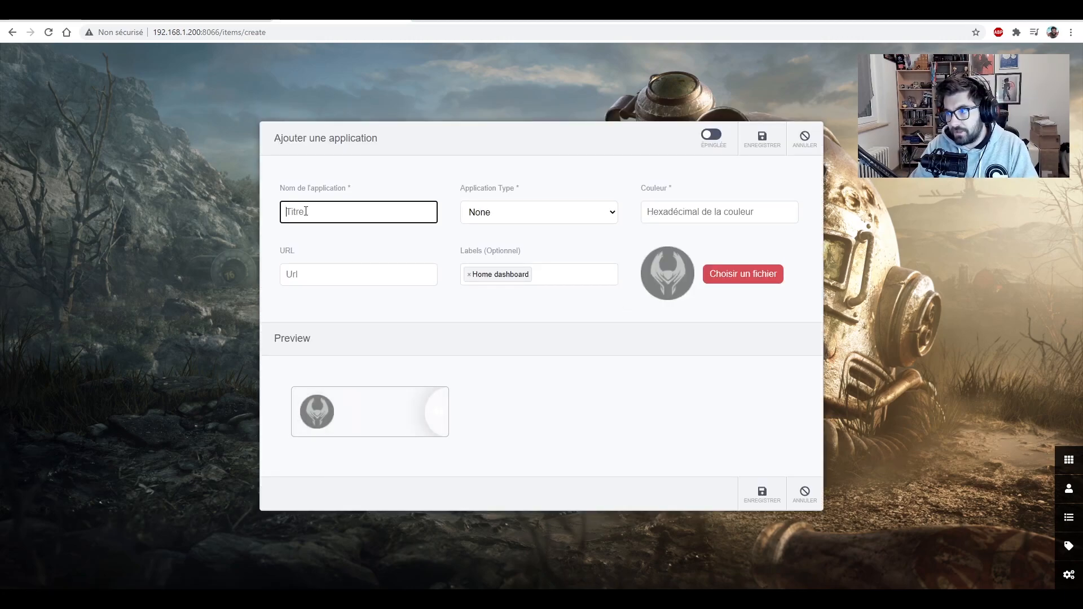
{"action": "type", "text": "Leboncoin"}
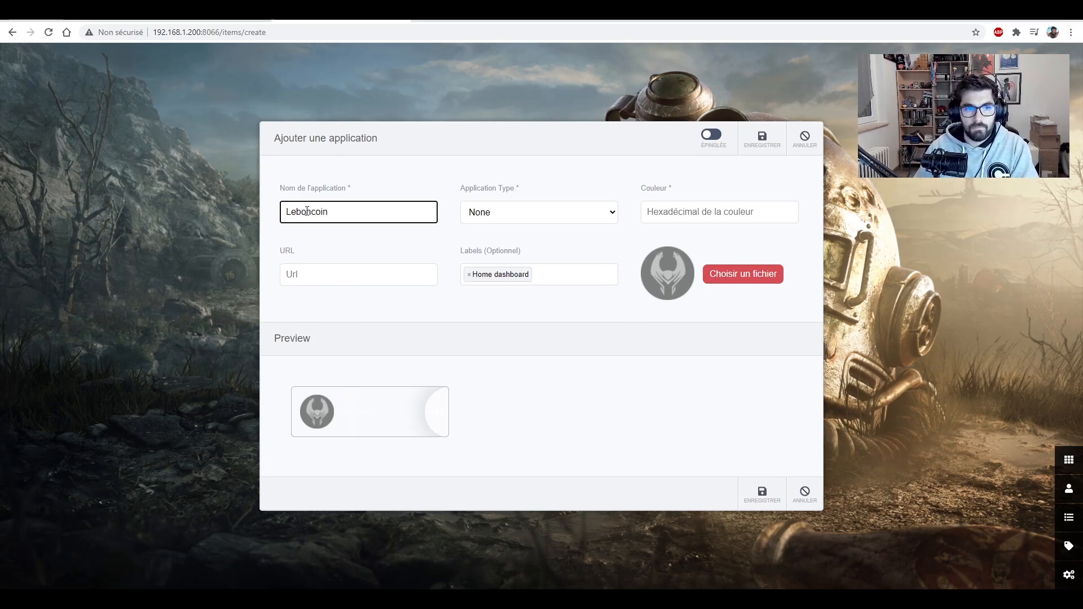
{"action": "left_click", "coordinate": [506, 213]}
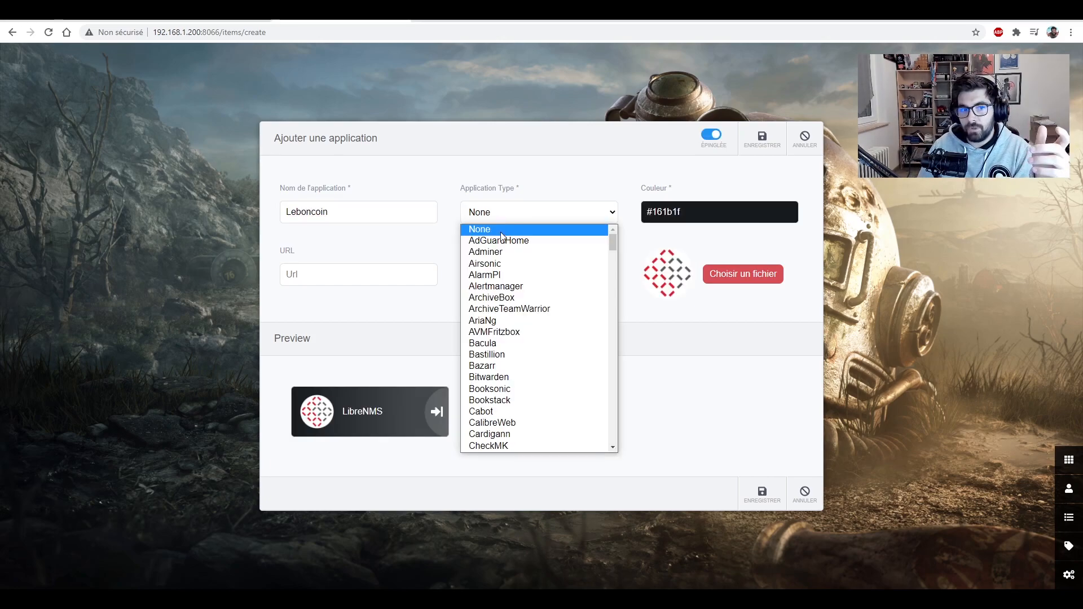
{"action": "left_click_drag", "start_coordinate": [614, 246], "coordinate": [558, 211]}
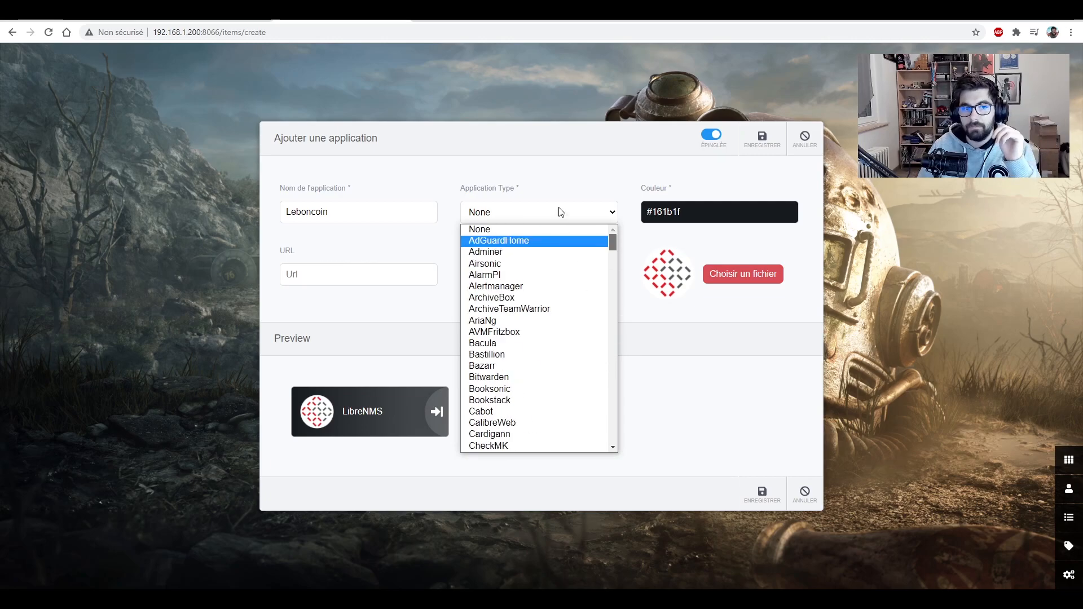
{"action": "left_click", "coordinate": [481, 232]}
{"action": "left_click", "coordinate": [377, 284]}
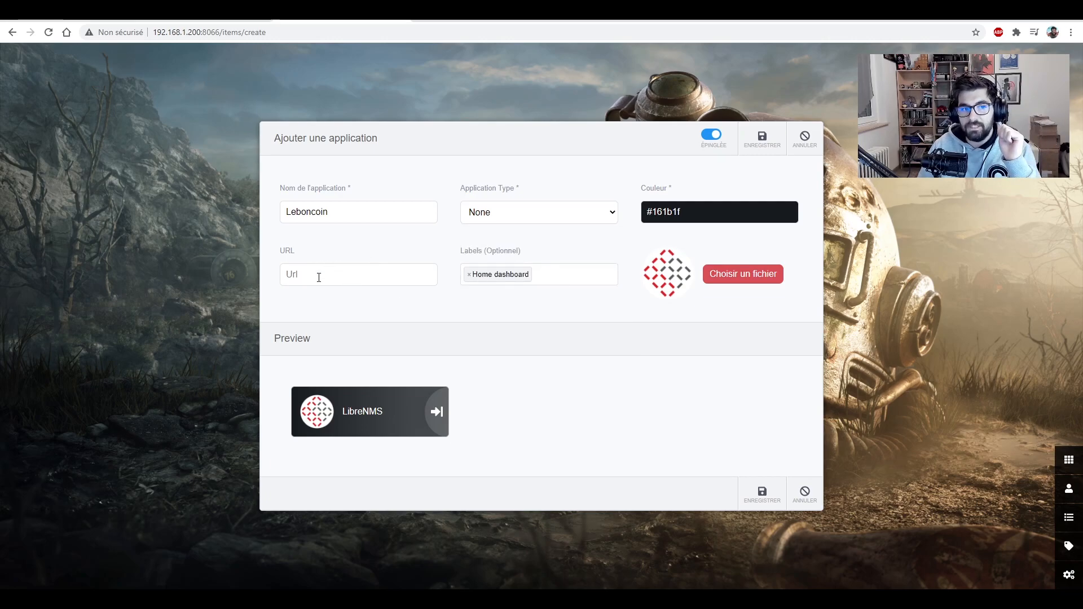
{"action": "type", "text": "https://leboncoin.fr"}
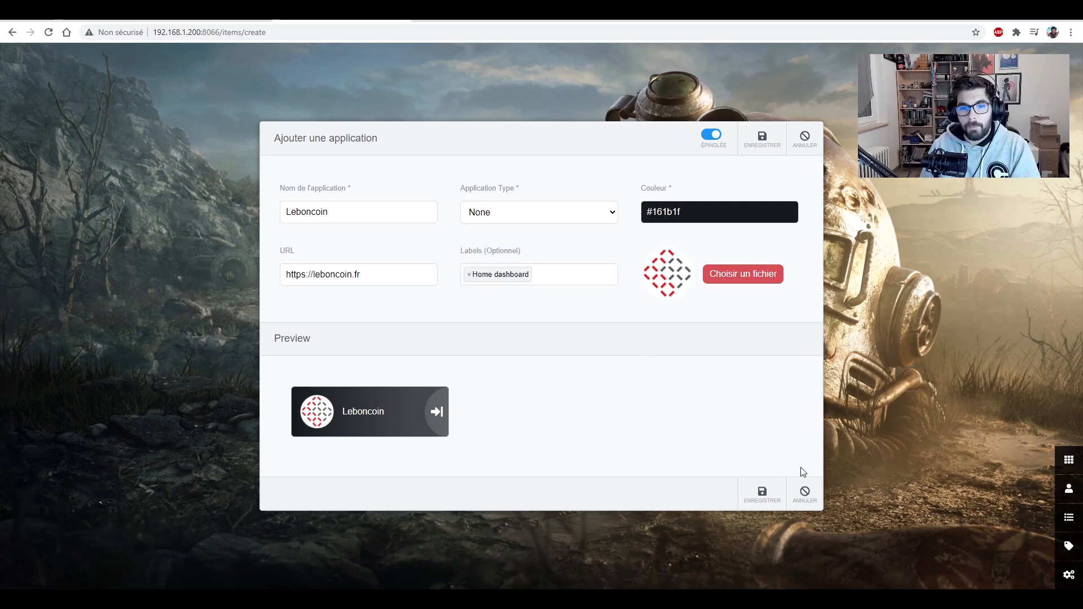
{"action": "left_click", "coordinate": [762, 494]}
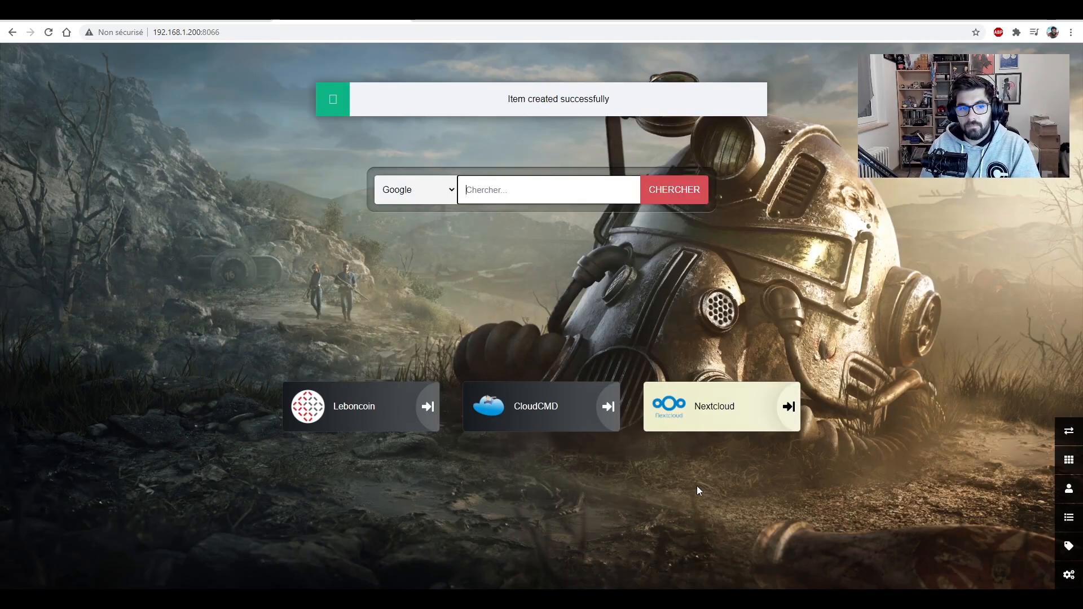
Test the Leboncoin link from the dashboard, accepting the site's cookies and dismissing its promotional pop-up.
{"action": "left_click", "coordinate": [341, 409]}
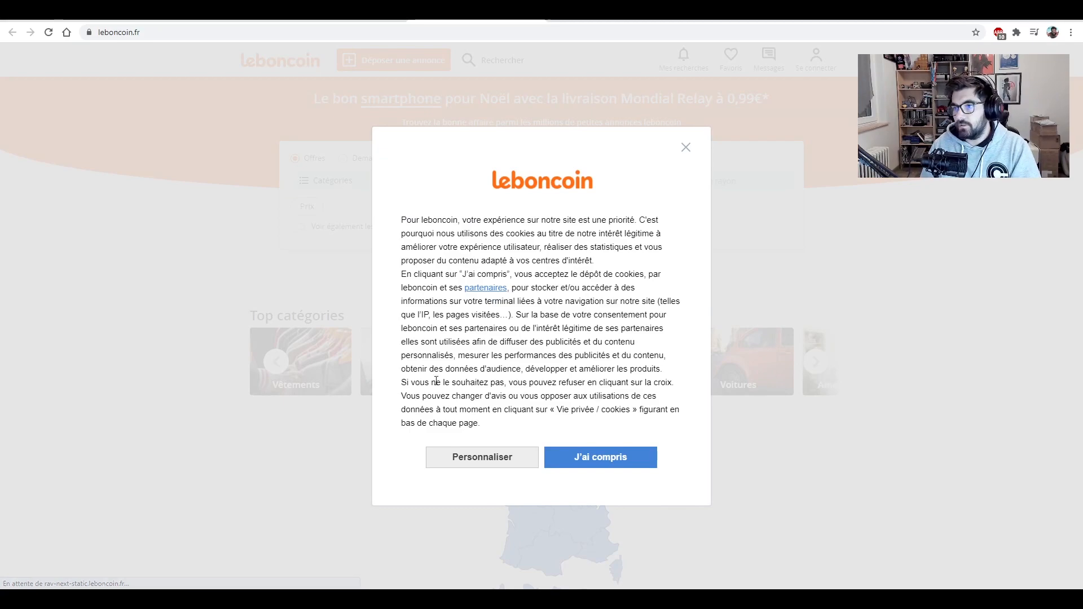
{"action": "left_click", "coordinate": [646, 454]}
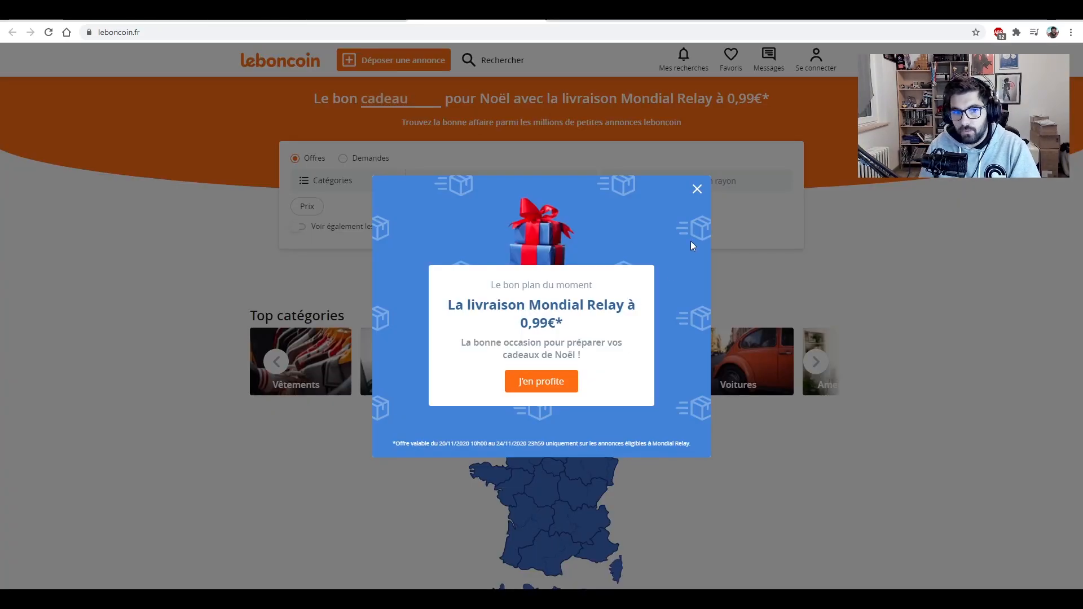
{"action": "left_click", "coordinate": [697, 191]}
{"action": "left_click", "coordinate": [536, 11]}
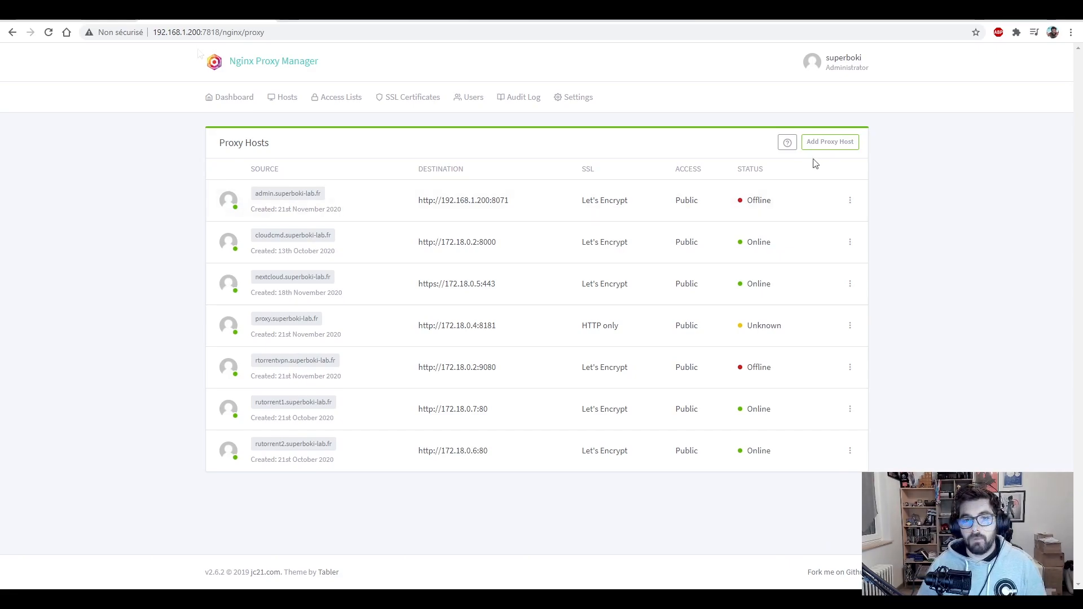
In Nginx Proxy Manager, start a new proxy host with the domain name heimdall.superboki-lab.fr.
{"action": "left_click", "coordinate": [827, 146]}
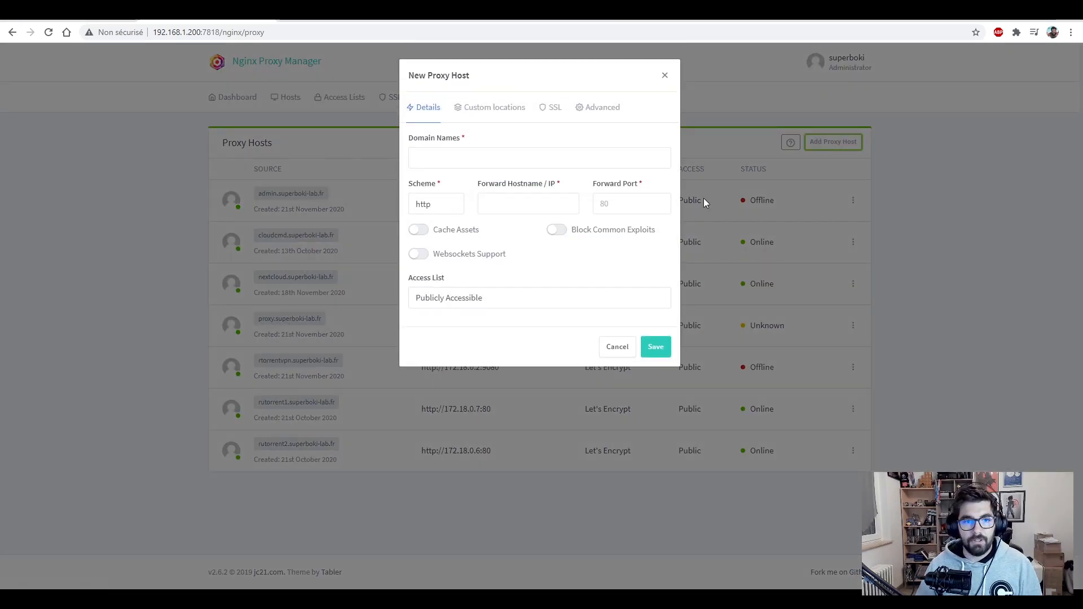
{"action": "left_click", "coordinate": [471, 160]}
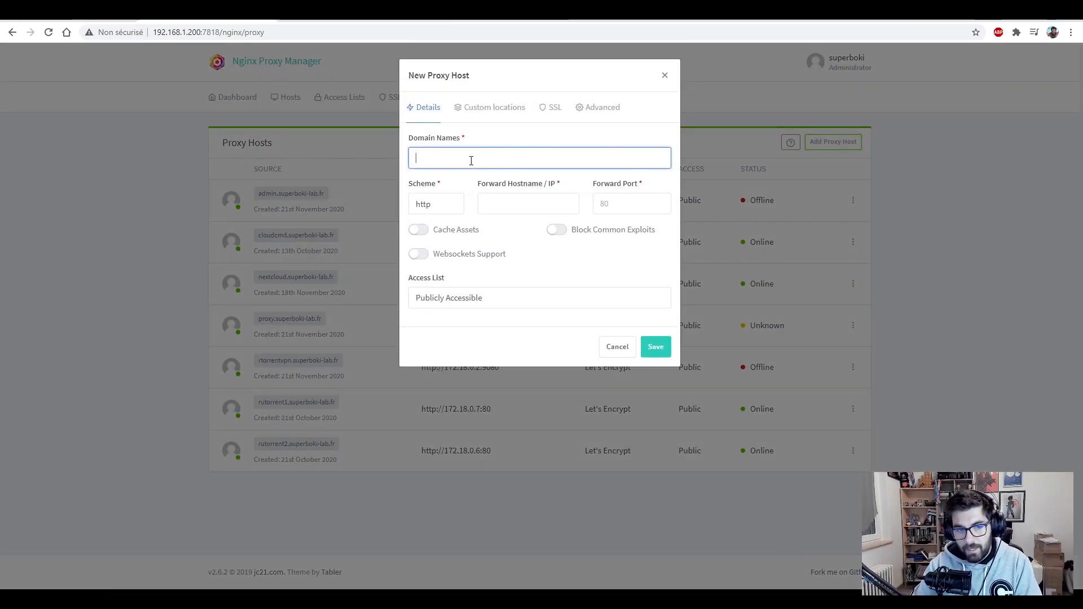
{"action": "type", "text": "heimdall.superboki"}
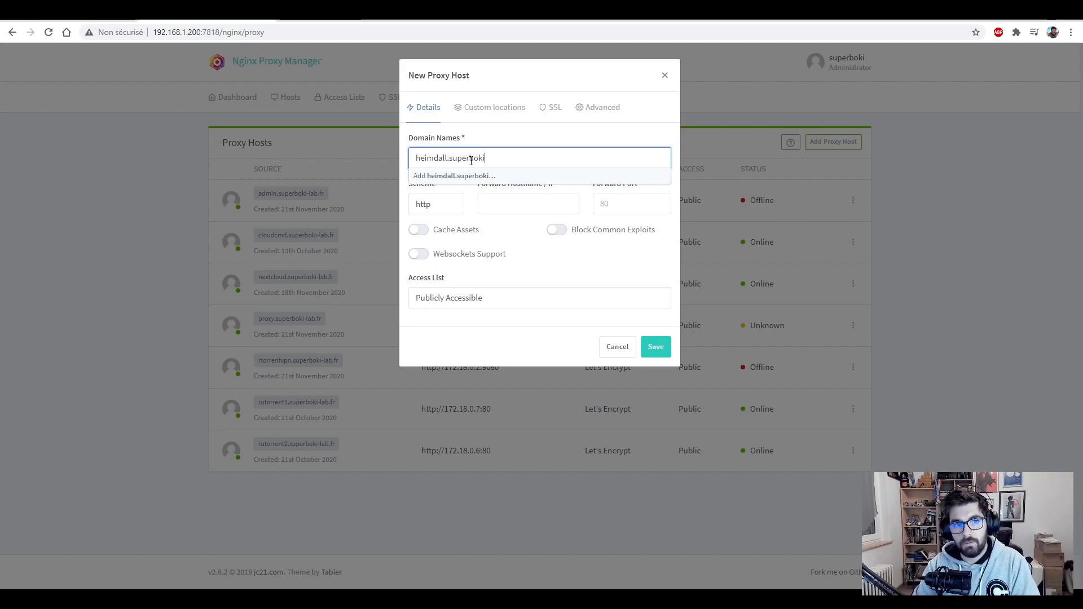
{"action": "type", "text": "-lab.fr"}
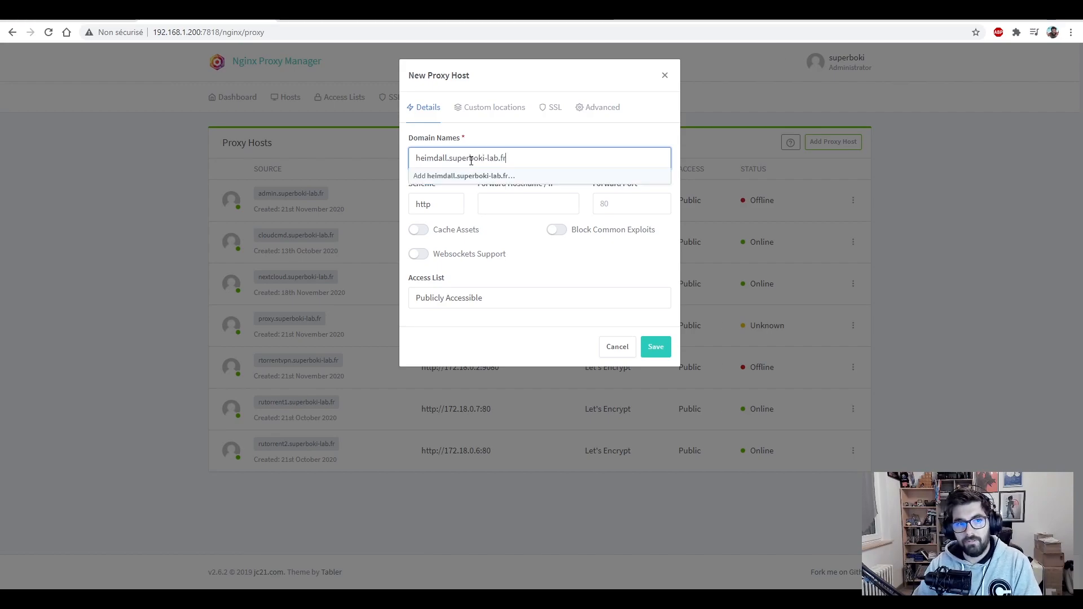
{"action": "left_click", "coordinate": [489, 176]}
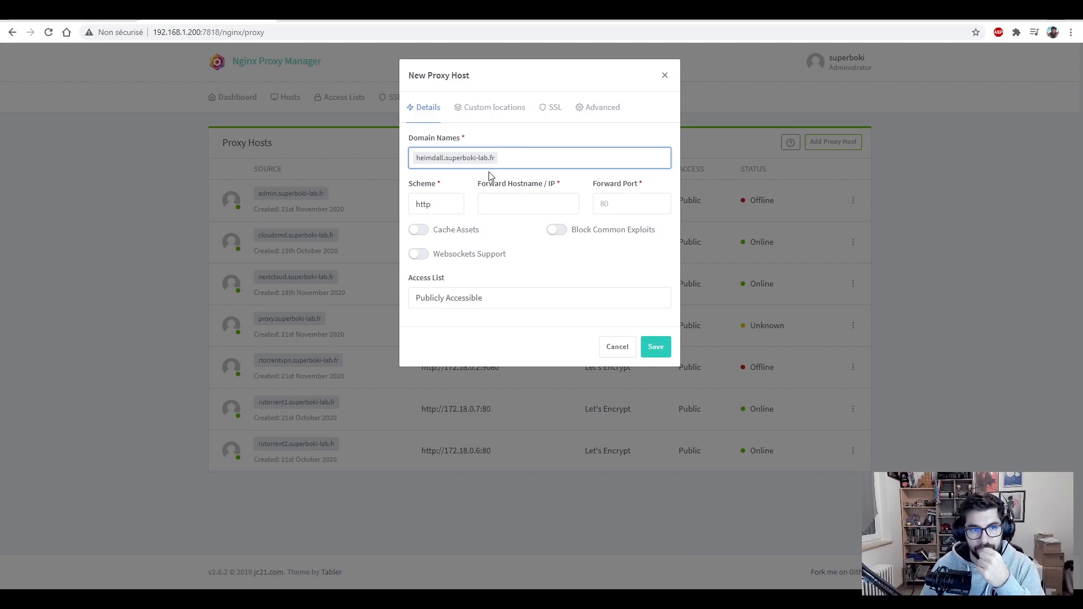
Keep the http scheme and forward the host to Heimdall's container IP 172.18.0.9, taken from Unraid's Docker list, on port 80.
{"action": "left_click", "coordinate": [456, 204]}
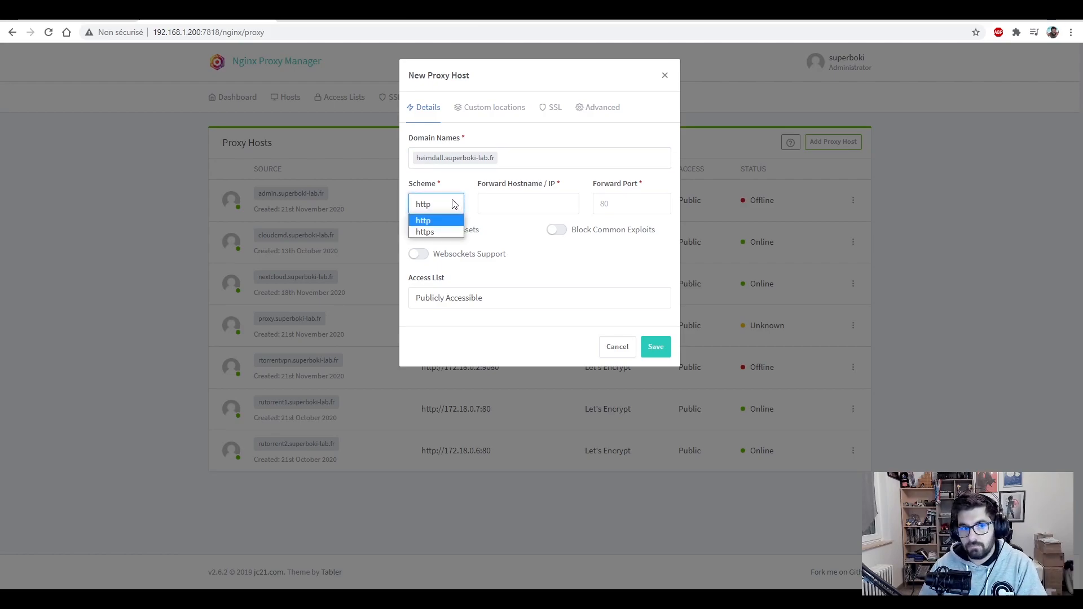
{"action": "left_click", "coordinate": [502, 196]}
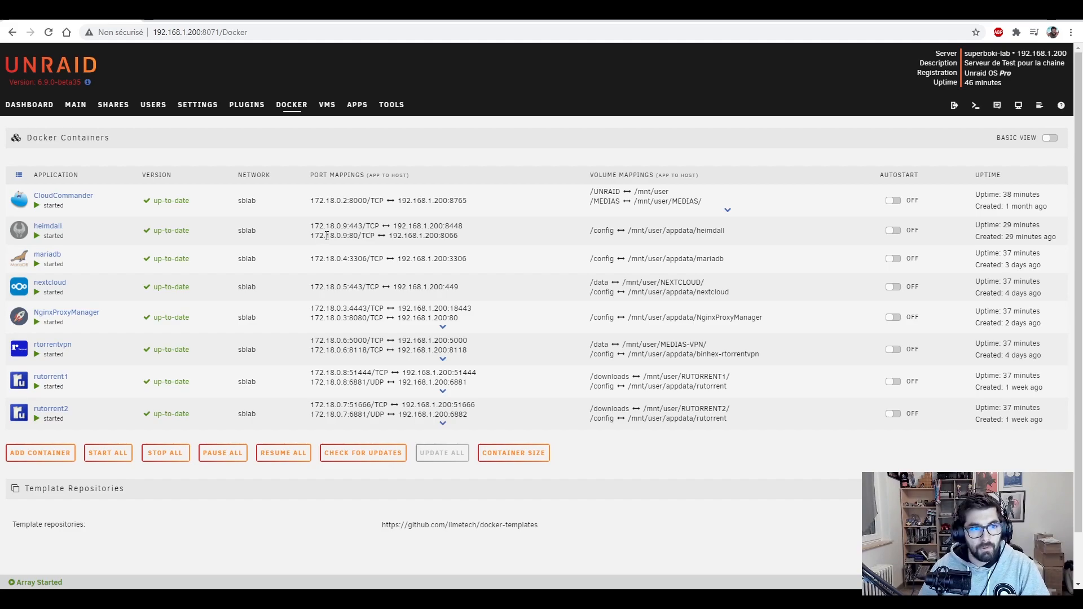
{"action": "left_click_drag", "start_coordinate": [310, 236], "coordinate": [350, 235]}
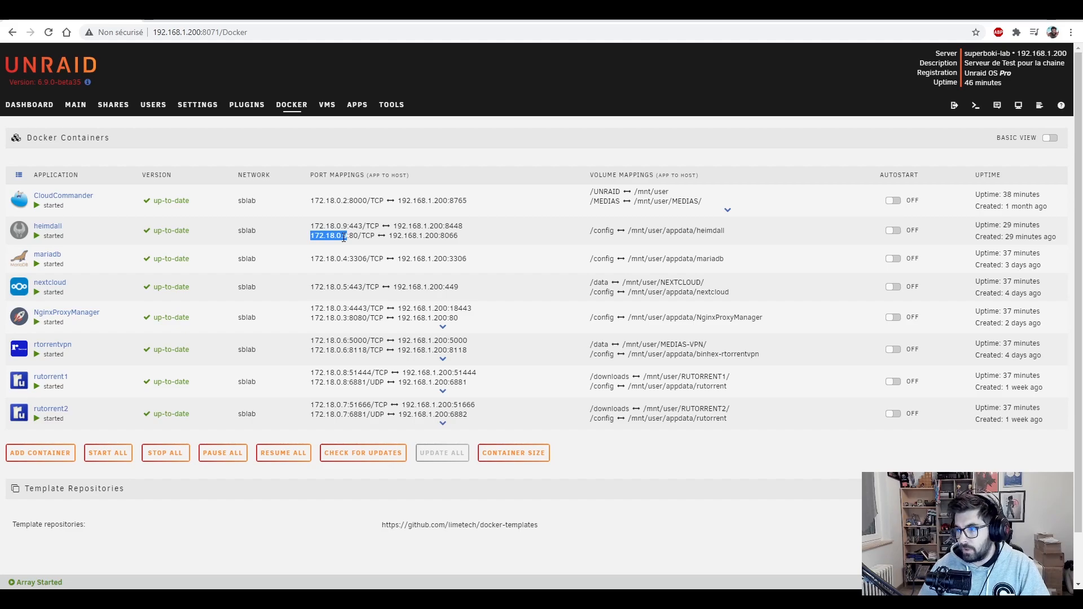
{"action": "left_click_drag", "start_coordinate": [344, 238], "coordinate": [347, 235]}
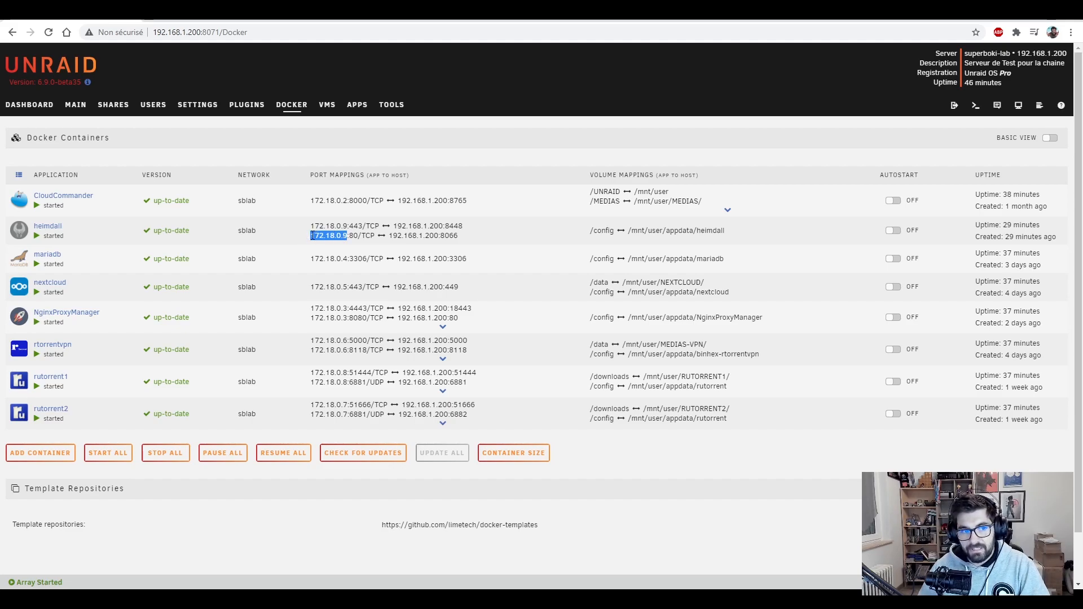
{"action": "left_click_drag", "start_coordinate": [349, 236], "coordinate": [343, 236]}
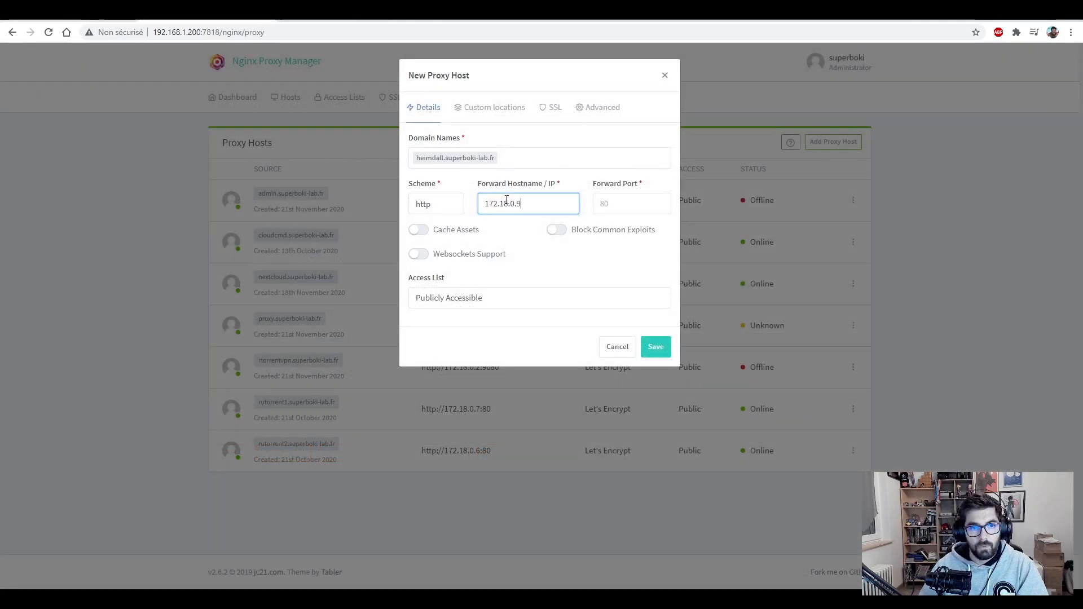
{"action": "type", "text": "9"}
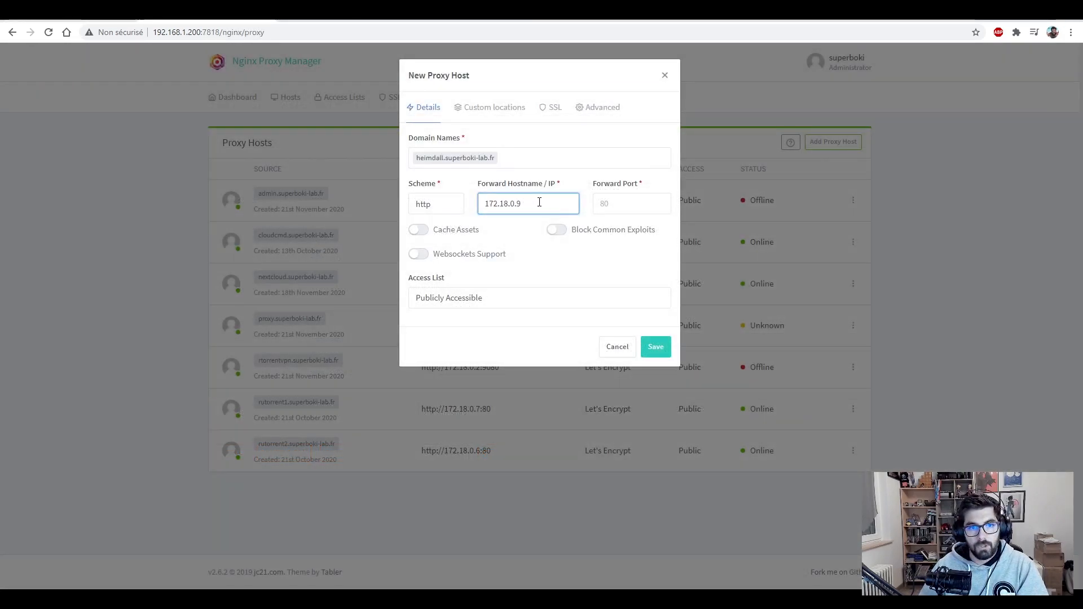
{"action": "left_click", "coordinate": [622, 202]}
{"action": "type", "text": "80"}
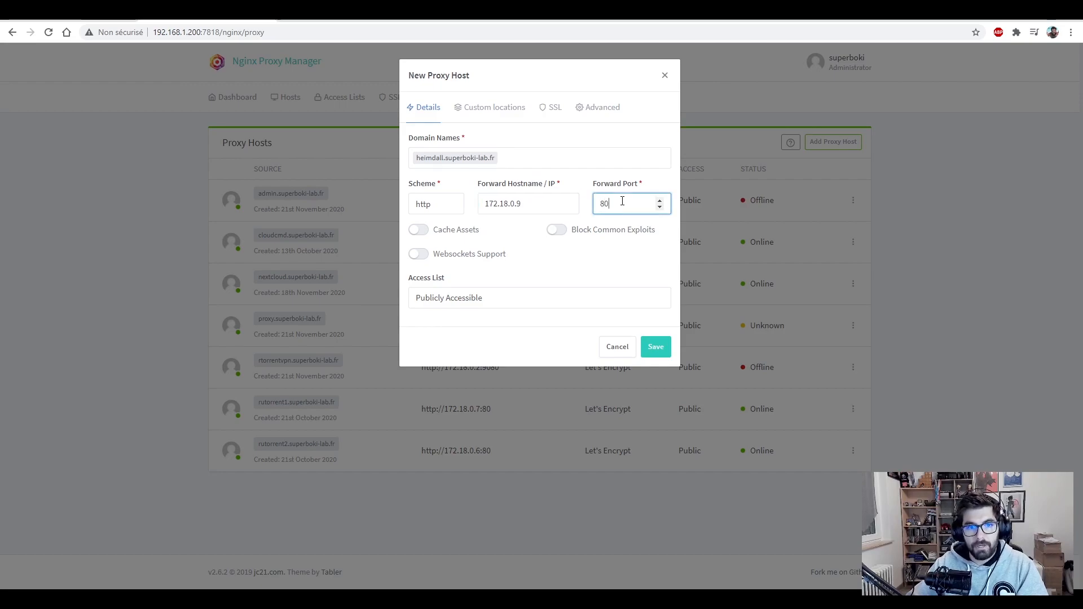
Enable Block Common Exploits for the proxy host and keep its access list as Publicly Accessible.
{"action": "left_click", "coordinate": [559, 232]}
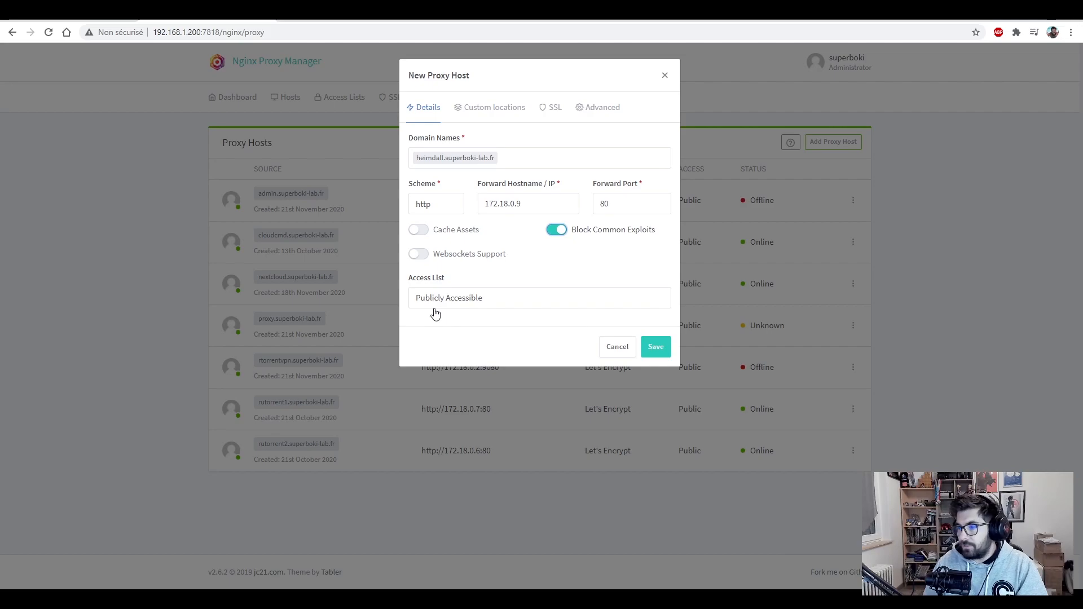
{"action": "left_click", "coordinate": [478, 299]}
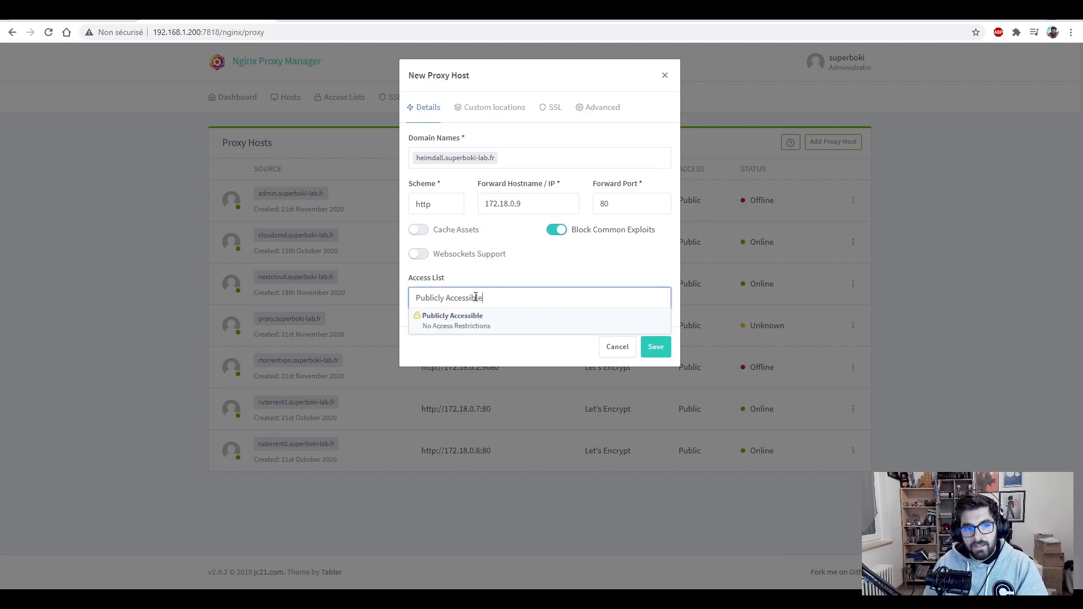
{"action": "left_click", "coordinate": [475, 296]}
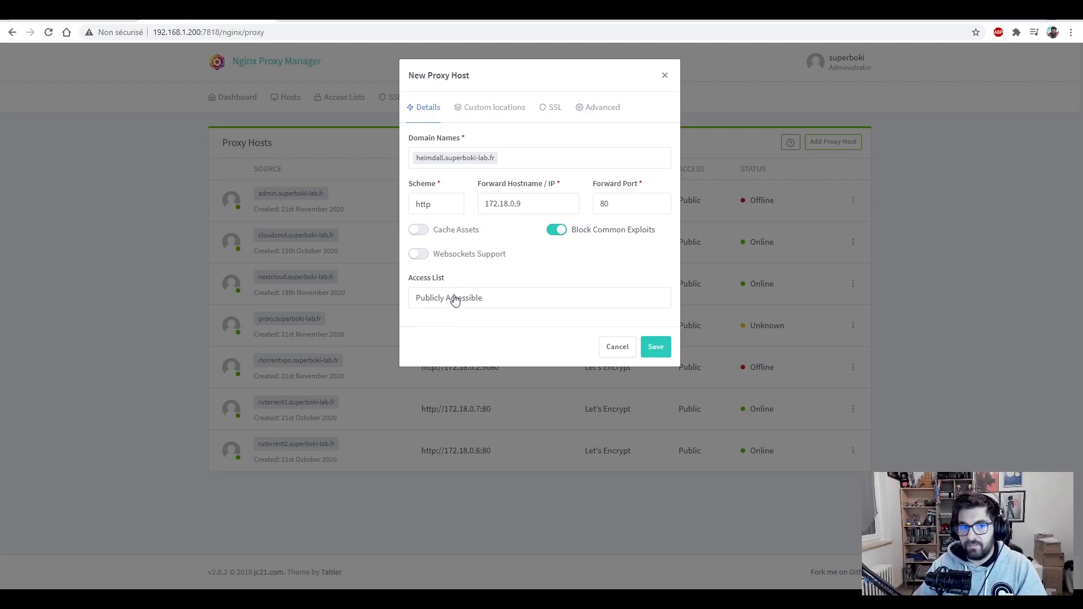
Request a new Let's Encrypt SSL certificate with Force SSL enabled, agree to the terms of service and save the proxy host.
{"action": "left_click", "coordinate": [552, 108]}
{"action": "left_click", "coordinate": [493, 159]}
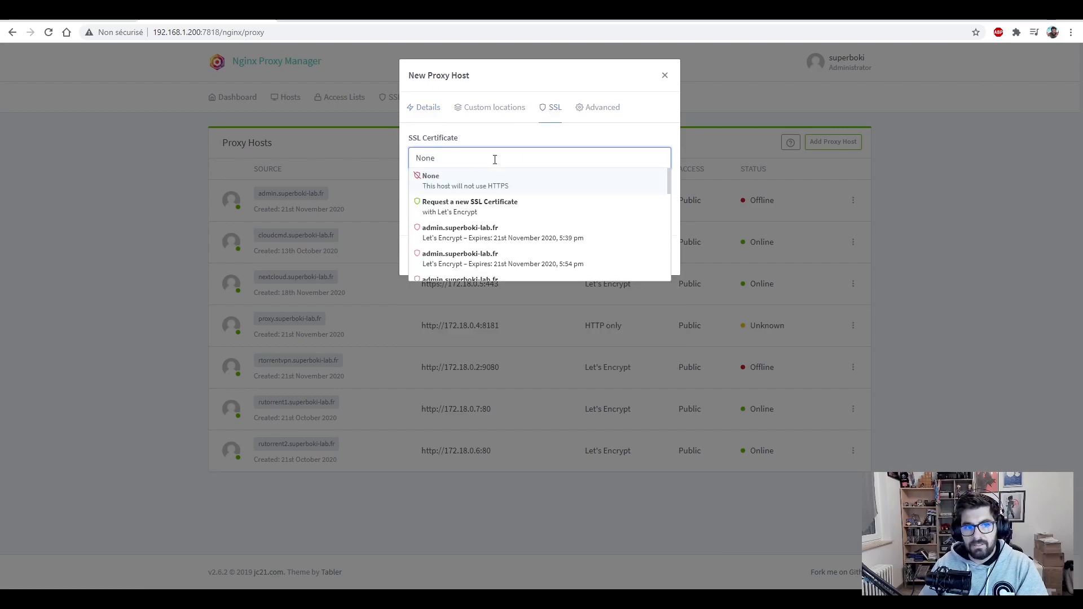
{"action": "left_click", "coordinate": [476, 211]}
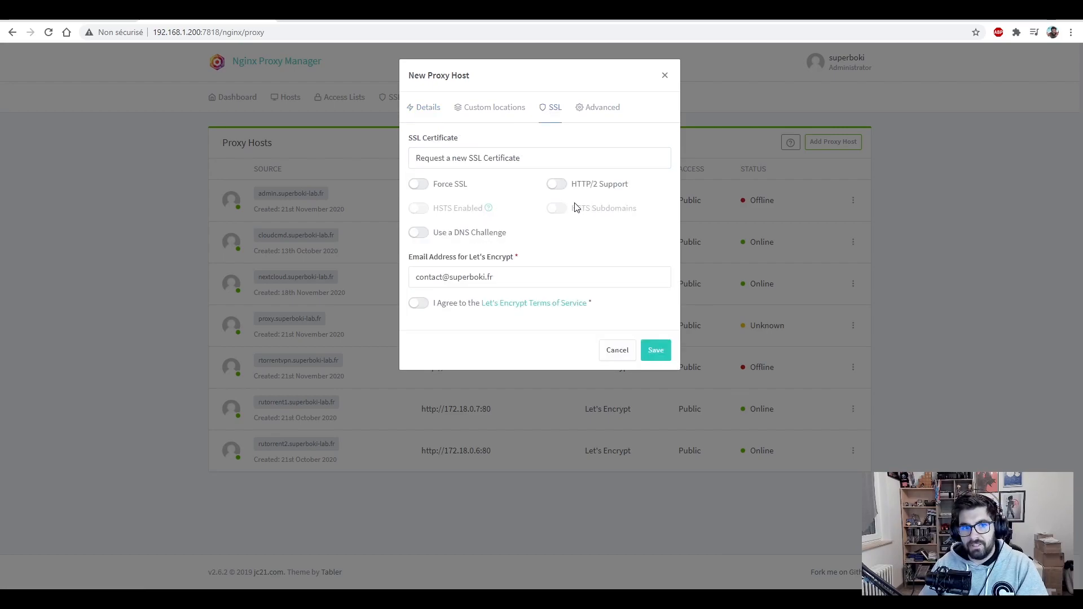
{"action": "left_click", "coordinate": [420, 185]}
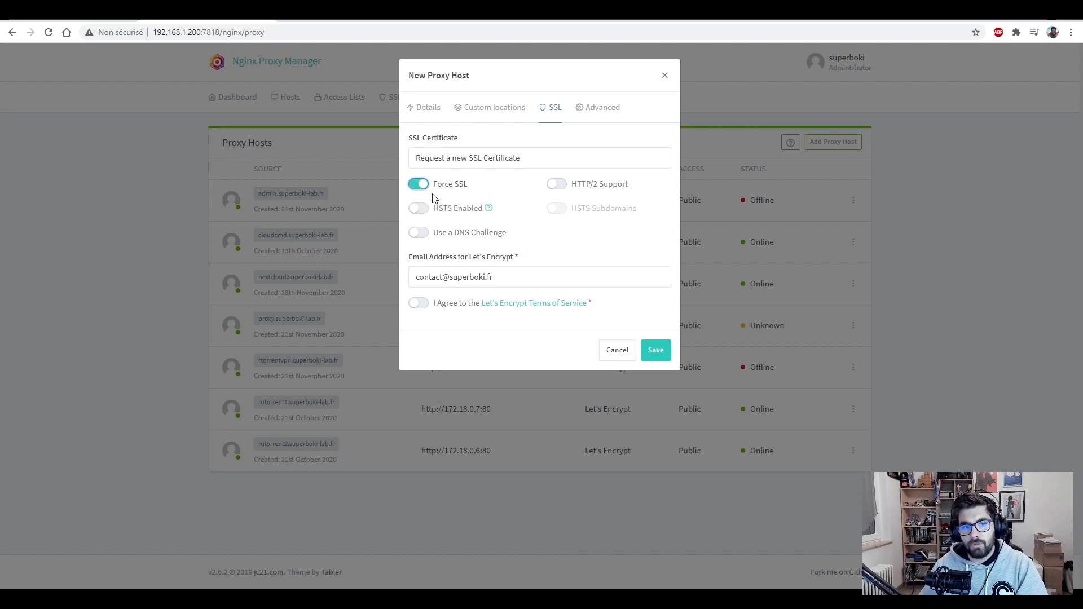
{"action": "left_click", "coordinate": [419, 304]}
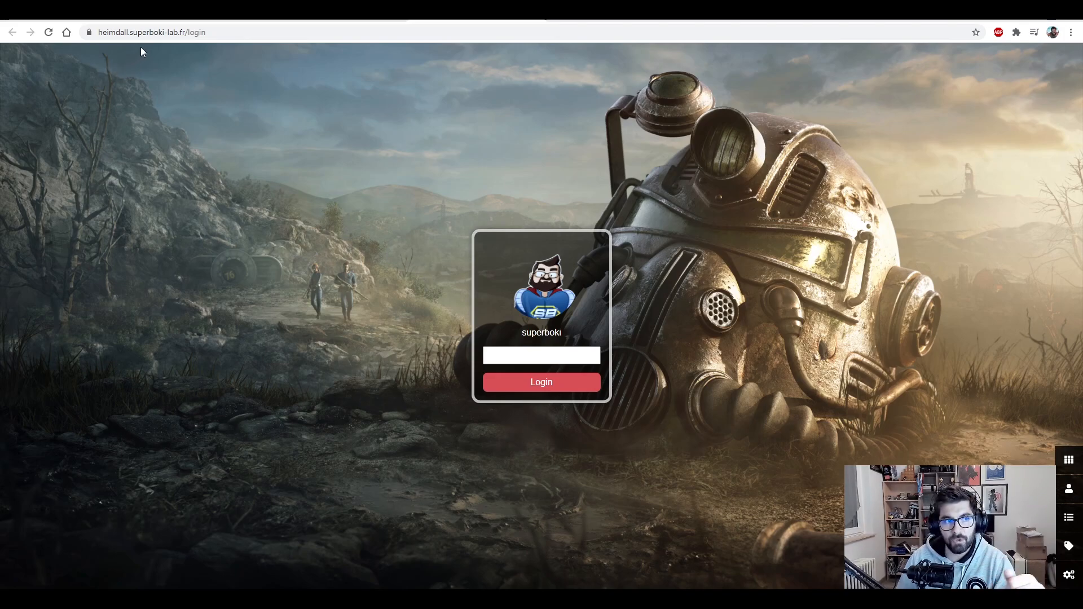
Log in to Heimdall at heimdall.superboki-lab.fr with the account password.
{"action": "left_click", "coordinate": [518, 352]}
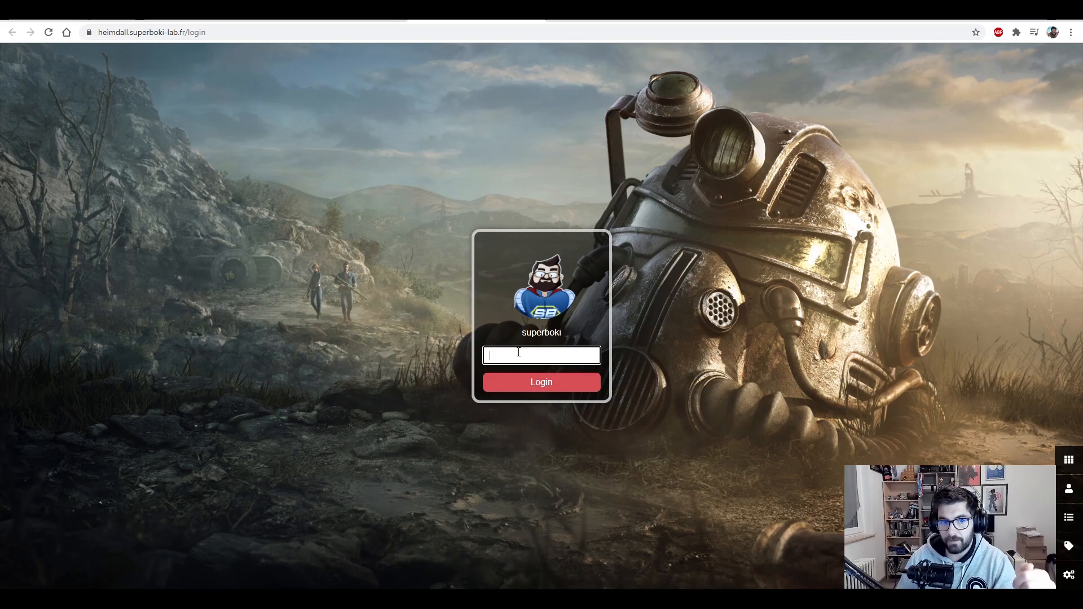
{"action": "type", "text": "•••••••"}
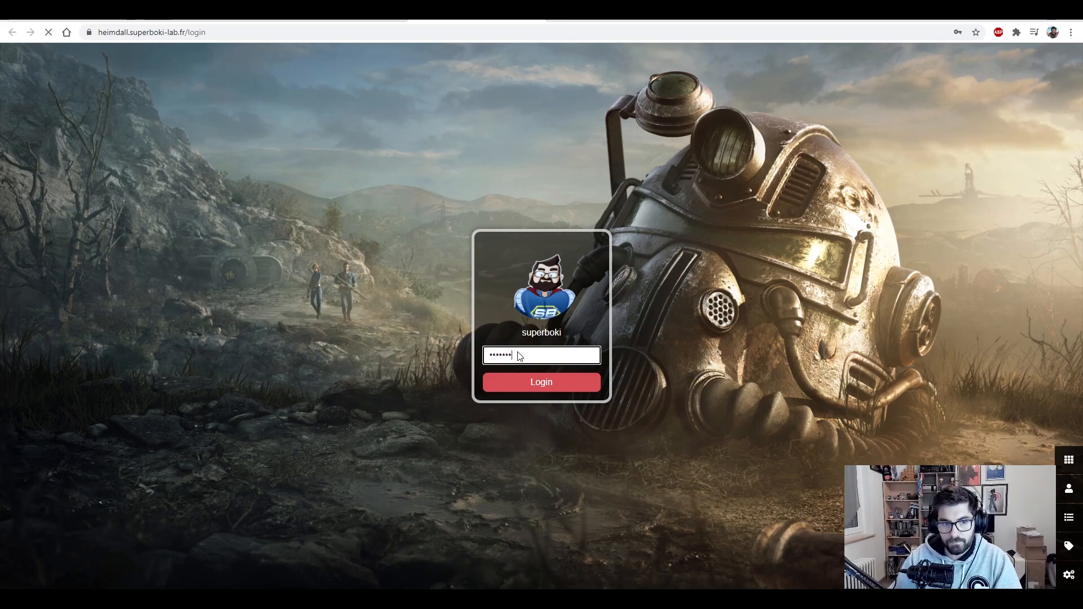
{"action": "key", "text": "Return"}
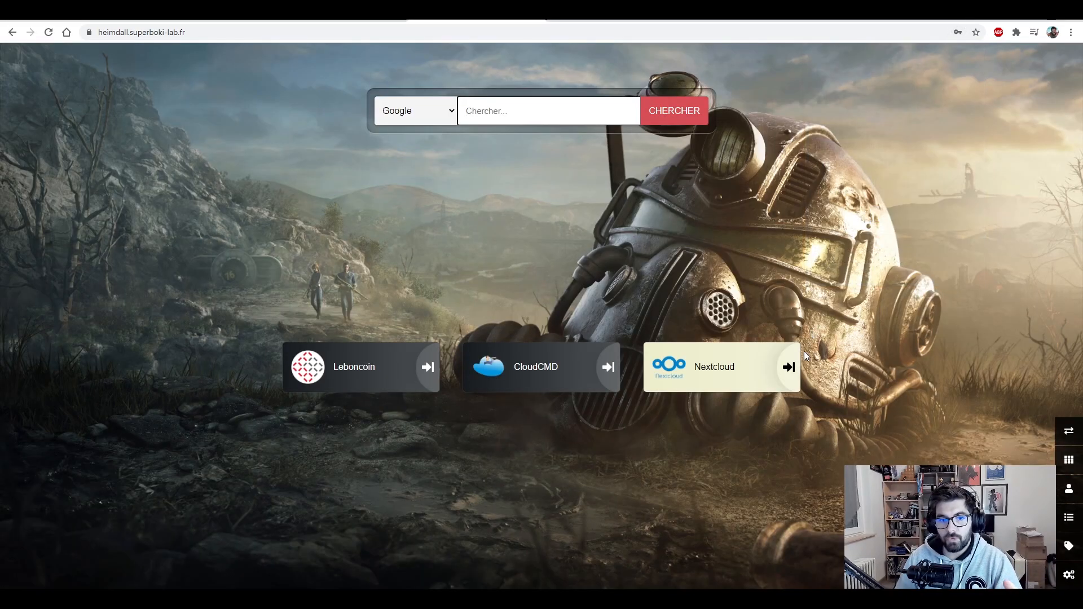